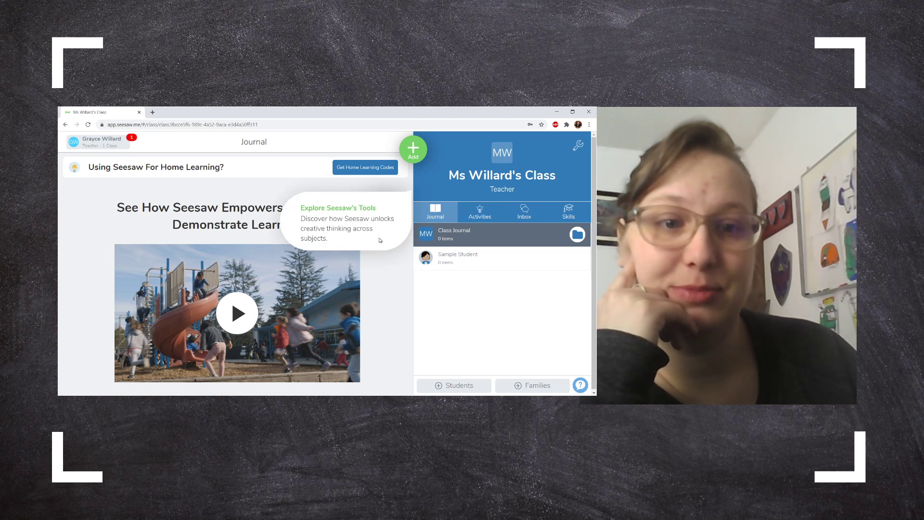
- View the sample student's journal and the options for adding students and families, closing each dialog without adding anyone
click(452, 261)
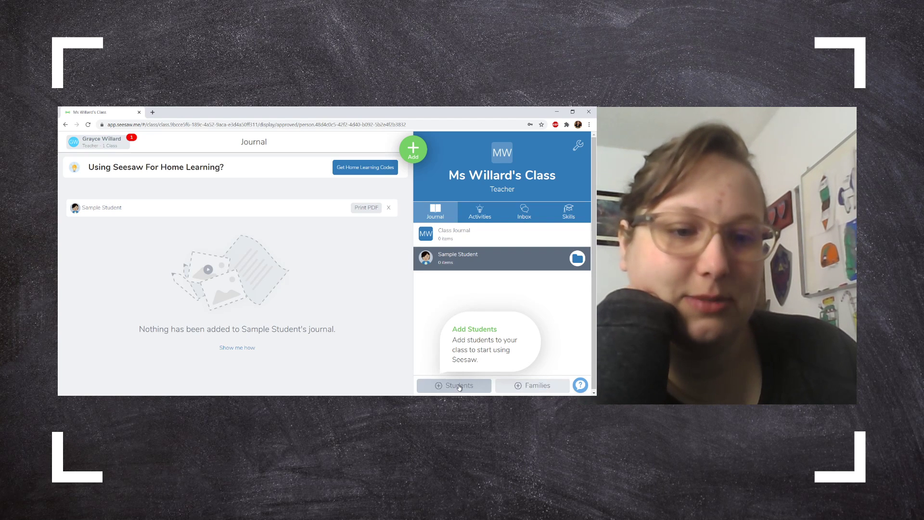
click(434, 387)
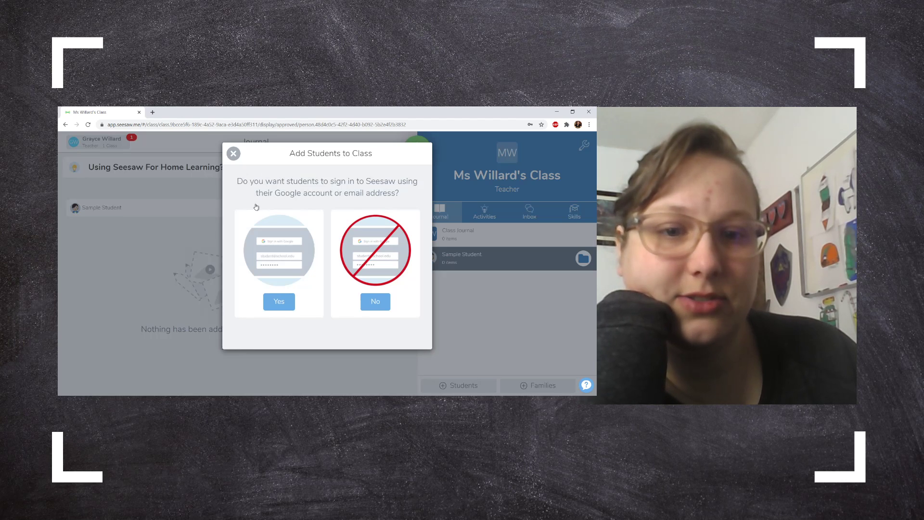
click(233, 153)
click(518, 386)
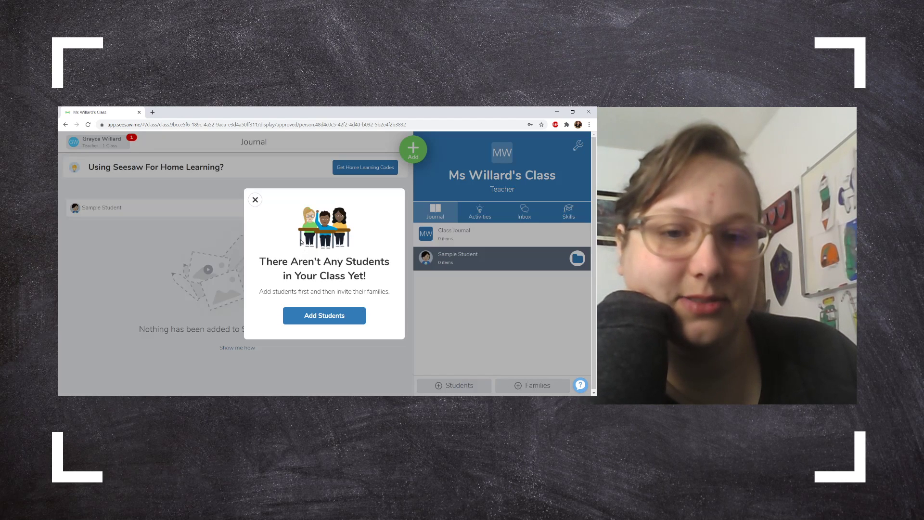
click(255, 200)
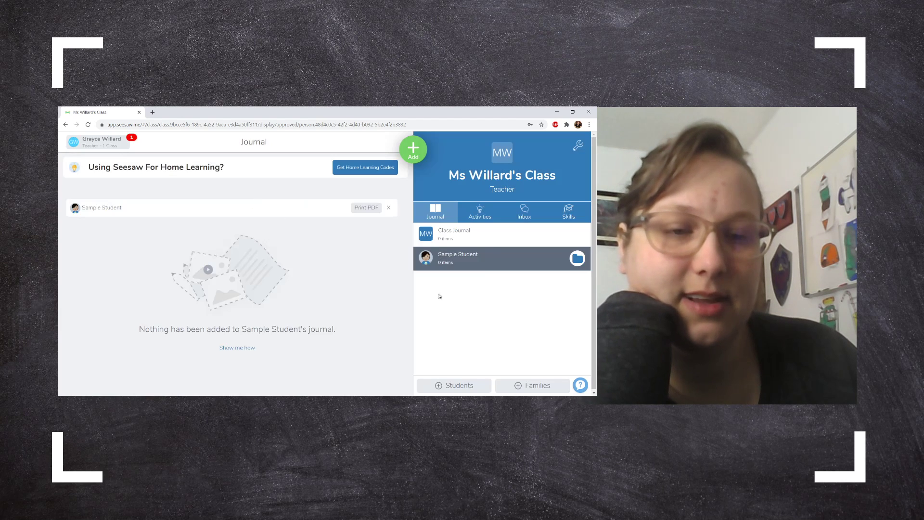
- Look through the class's Activities, the student announcements in the Inbox, and the Skills section, and return to the Journal
click(489, 215)
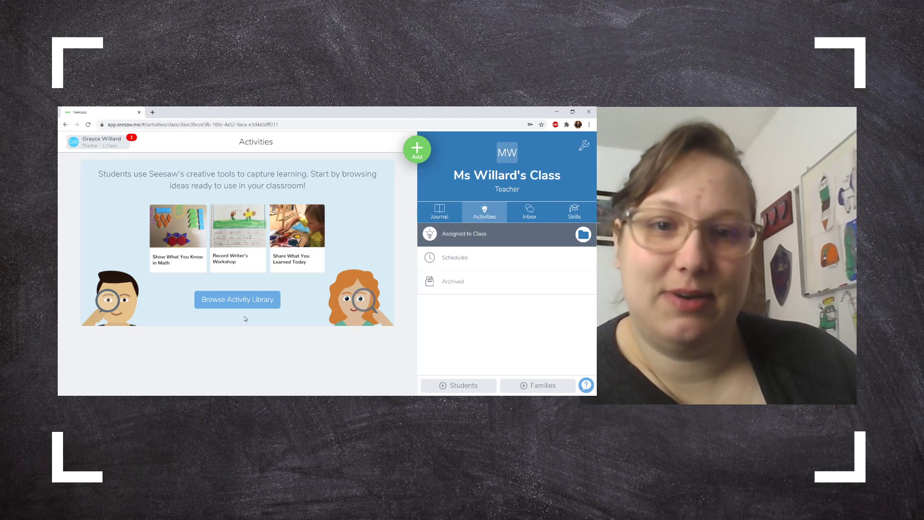
click(537, 218)
click(474, 250)
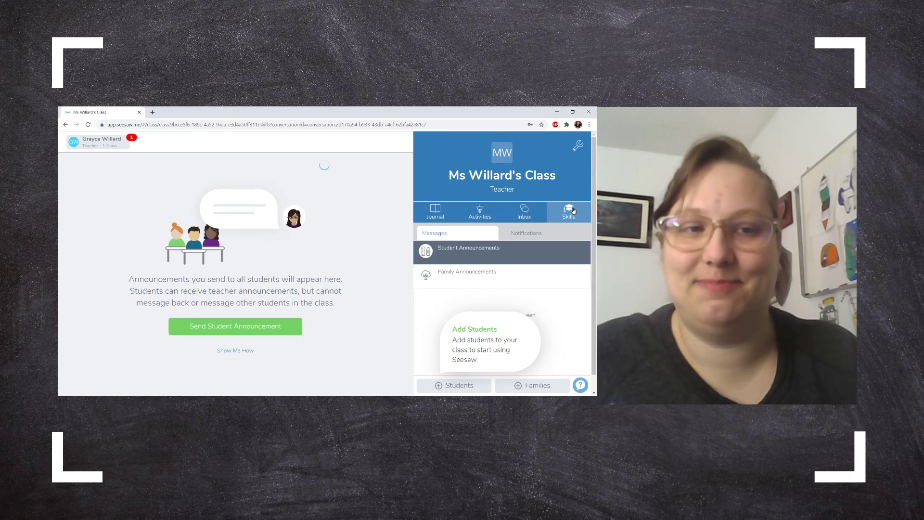
click(573, 210)
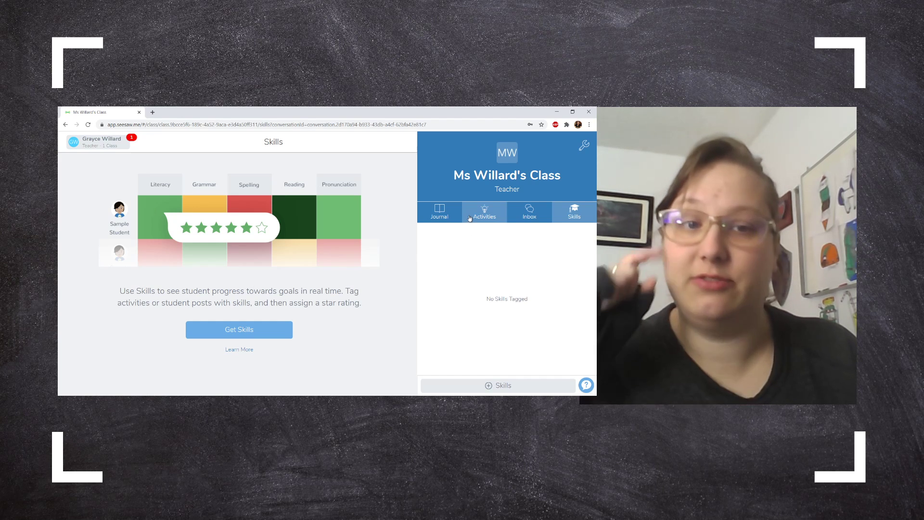
click(441, 216)
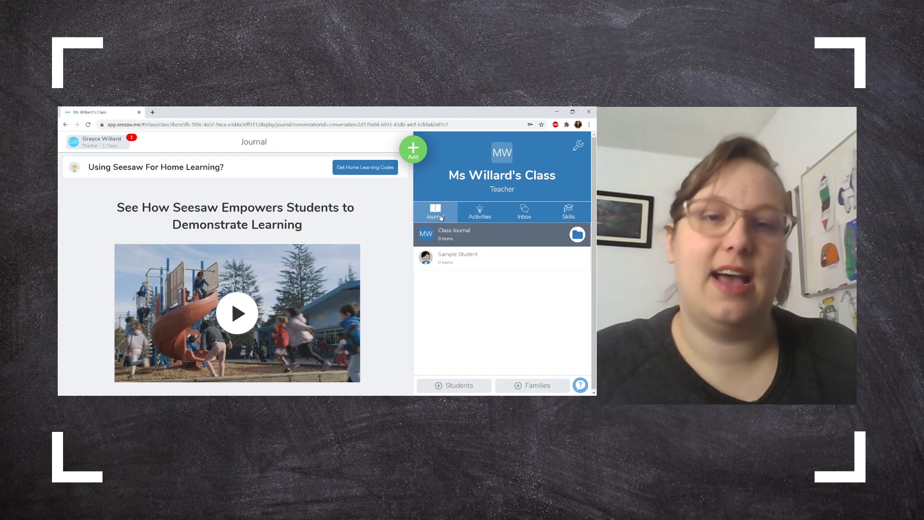
- Start assigning an activity to the class by creating a new one in My Library
click(414, 145)
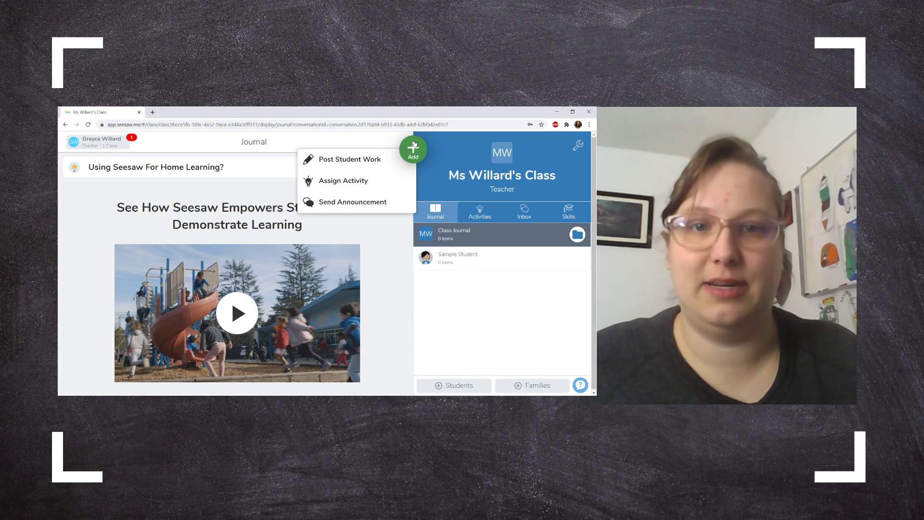
click(332, 183)
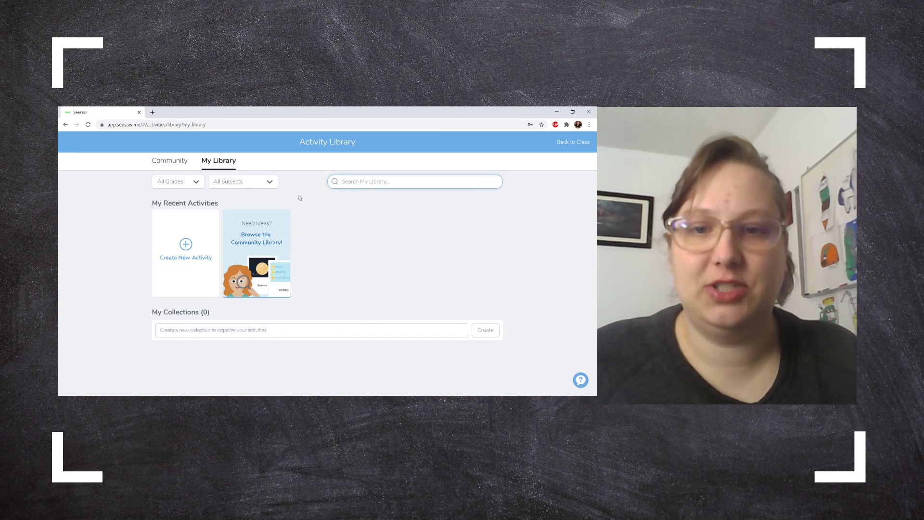
click(187, 245)
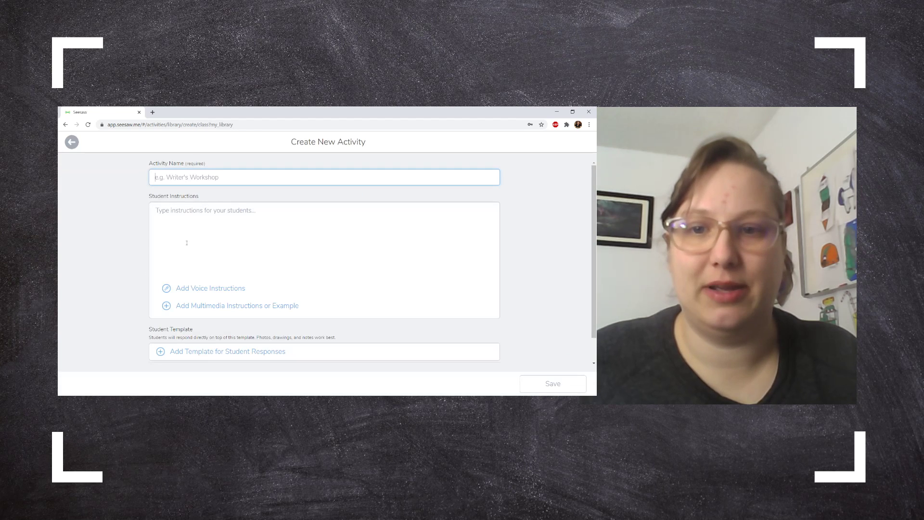
text(Monday)
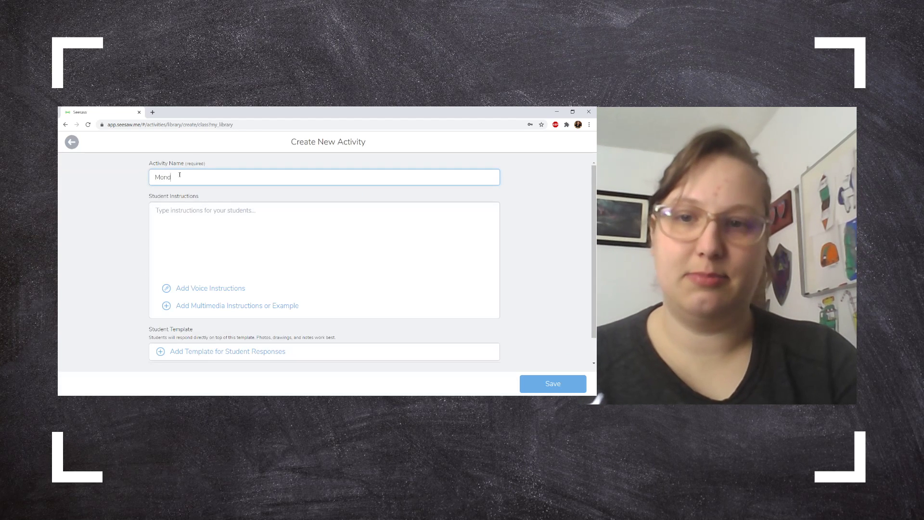
key(BackSpace)
key(BackSpace)
key(BackSpace)
key(BackSpace)
key(BackSpace)
key(BackSpace)
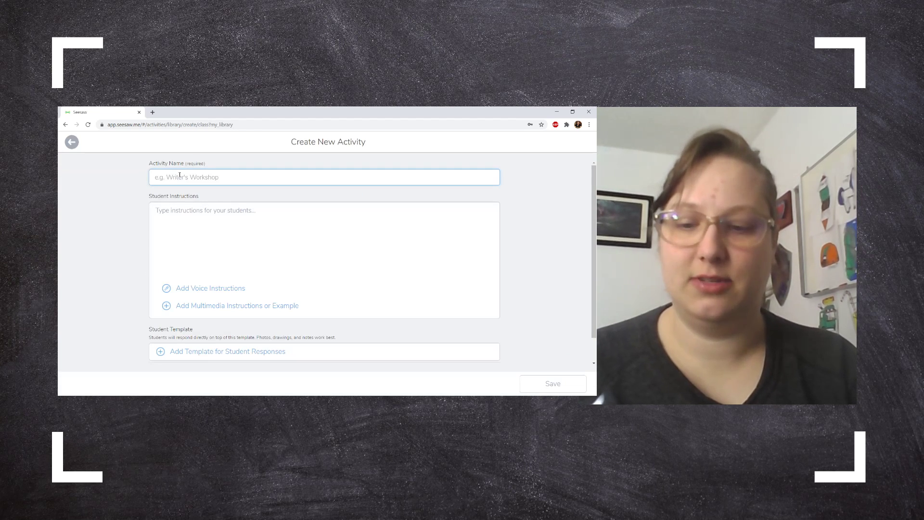
- Name the new activity "Wednesday September 3rd"
text(We)
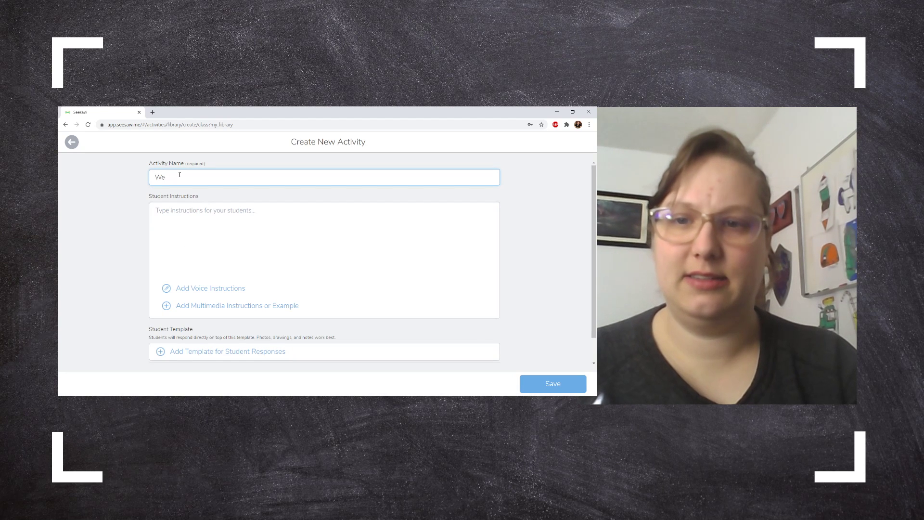
text(dnesday S)
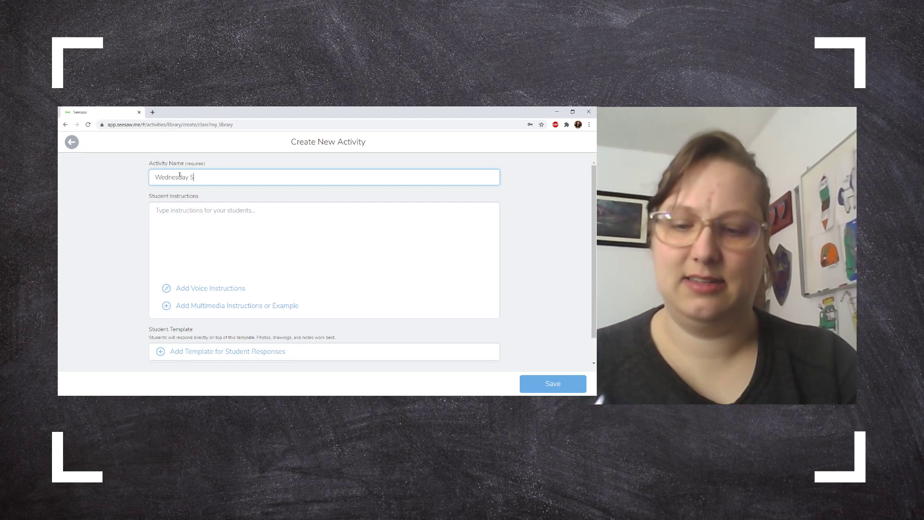
text(eptember)
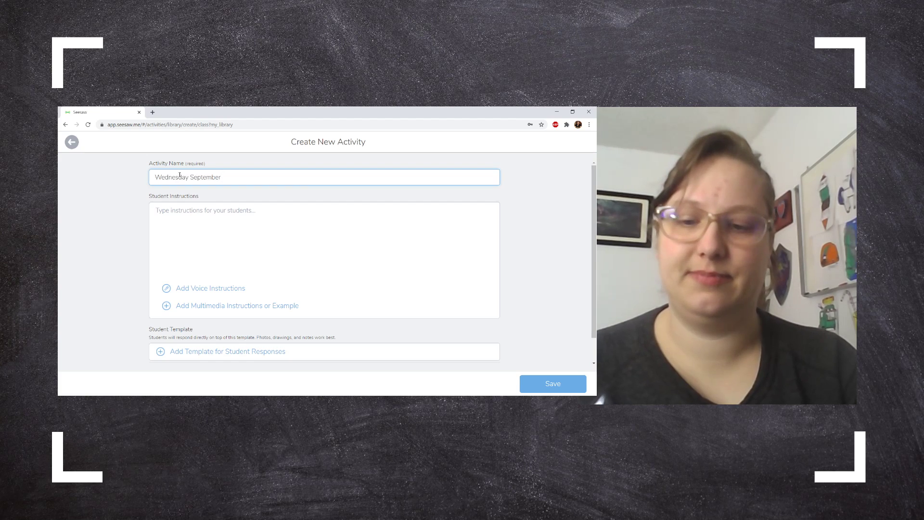
text( 3rd)
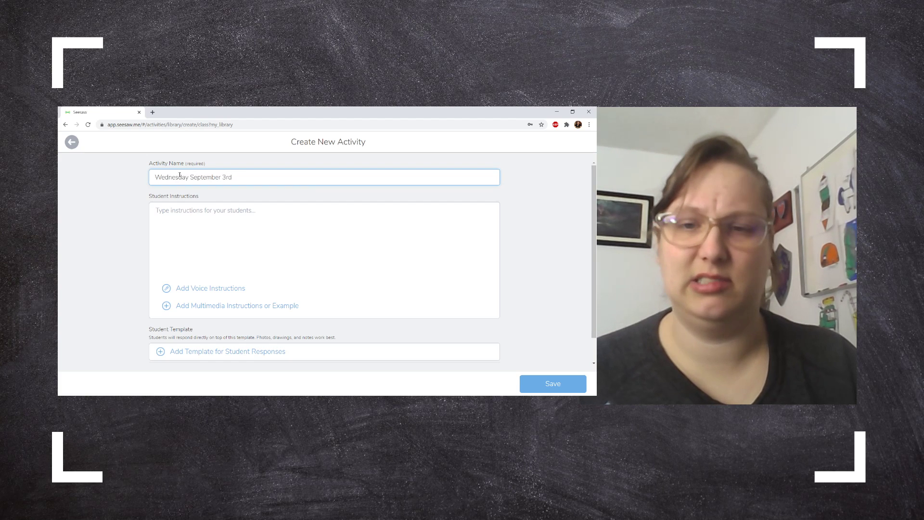
- Attach the copied link of the published Google Slides choice board as a multimedia example in the student instructions and confirm it
click(208, 225)
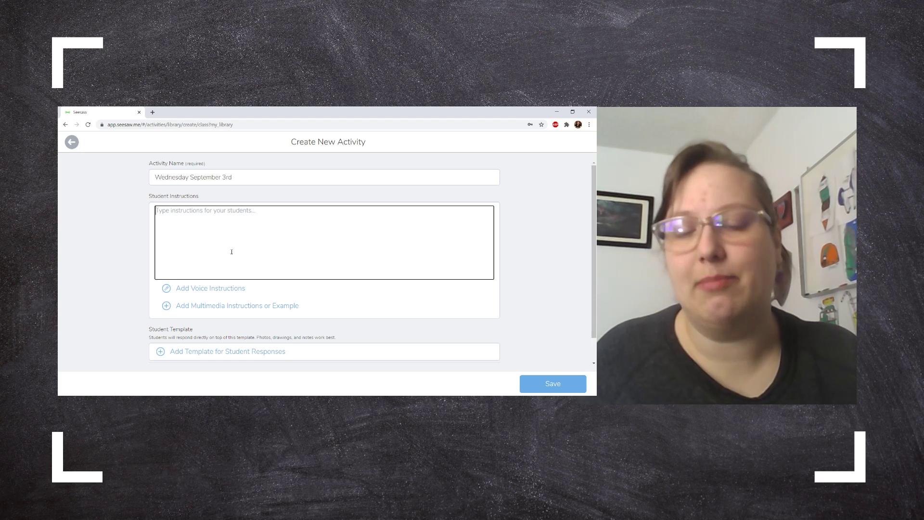
click(236, 307)
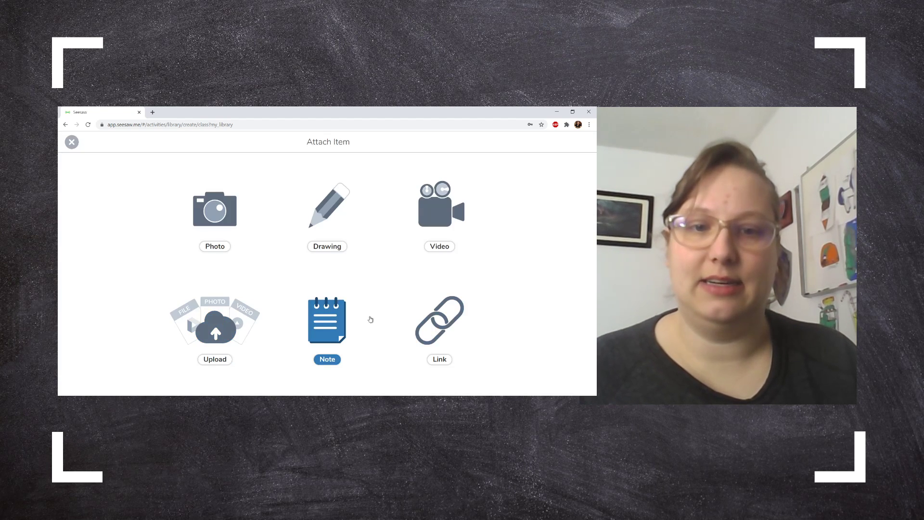
click(436, 317)
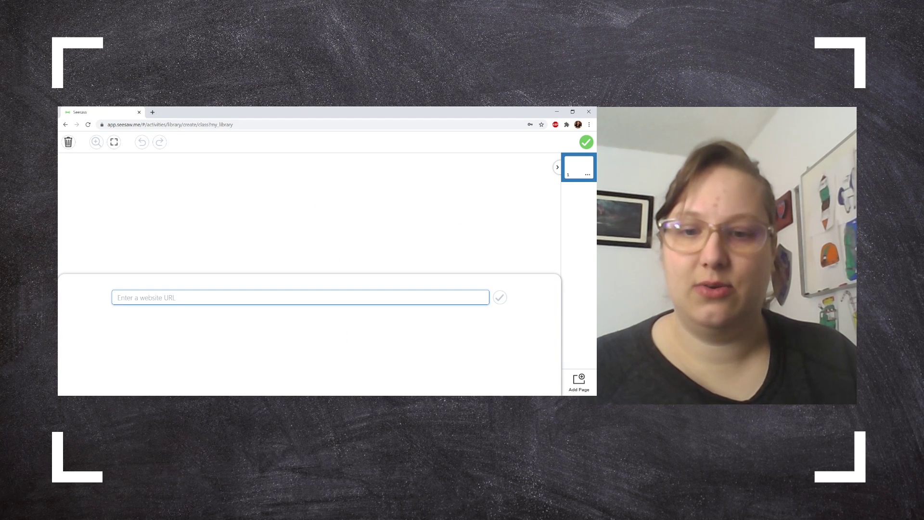
click(582, 125)
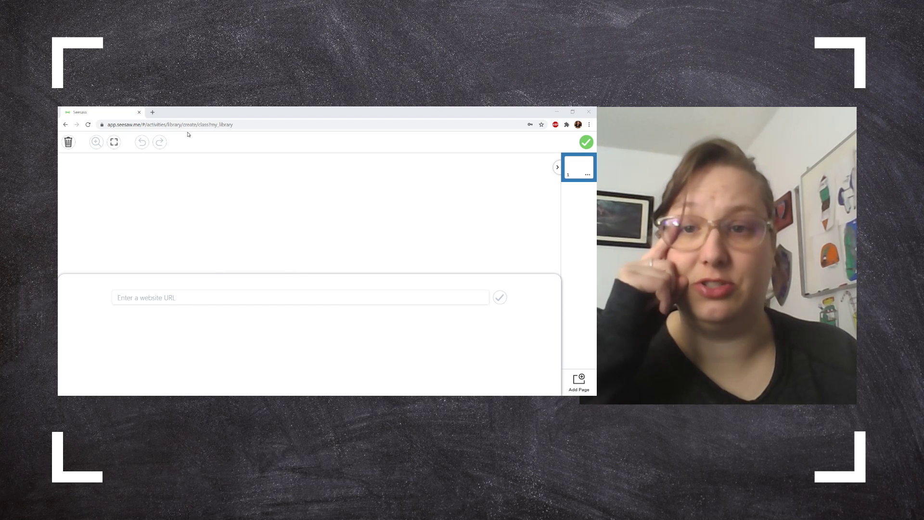
click(366, 298)
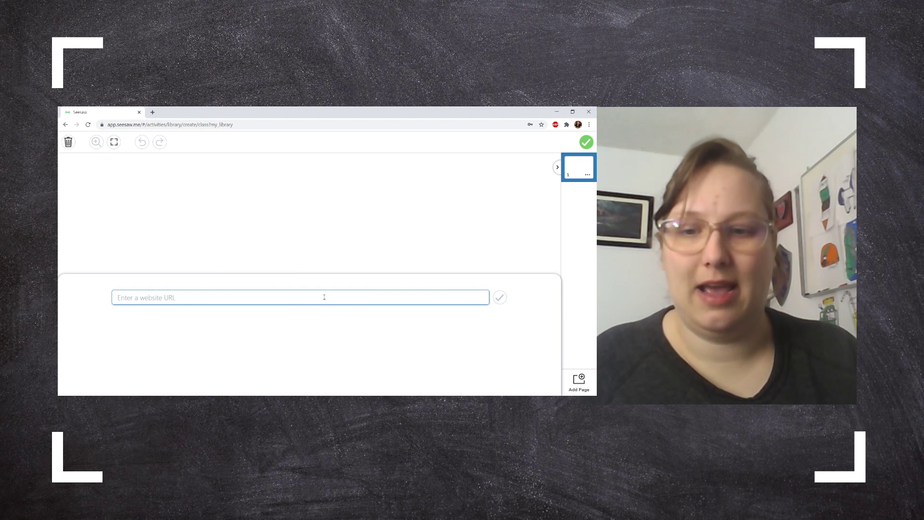
key(ctrl+v)
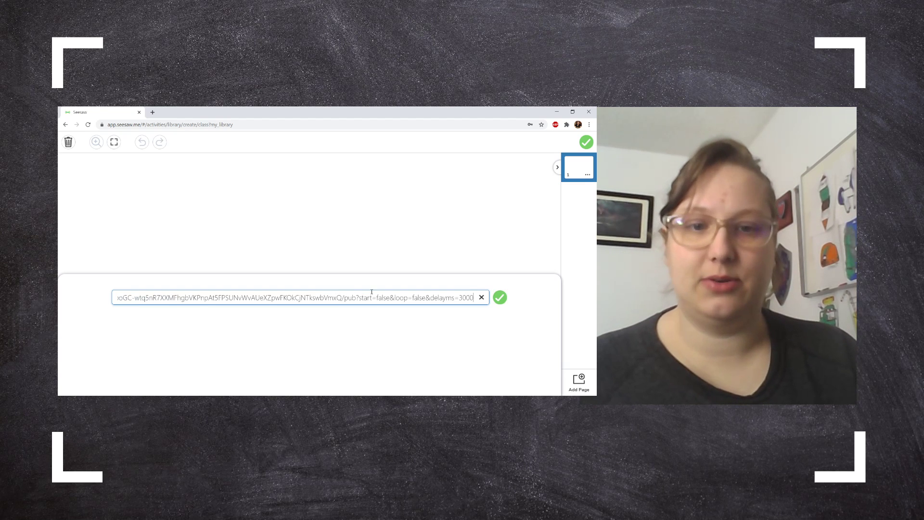
drag(283, 297, 100, 307)
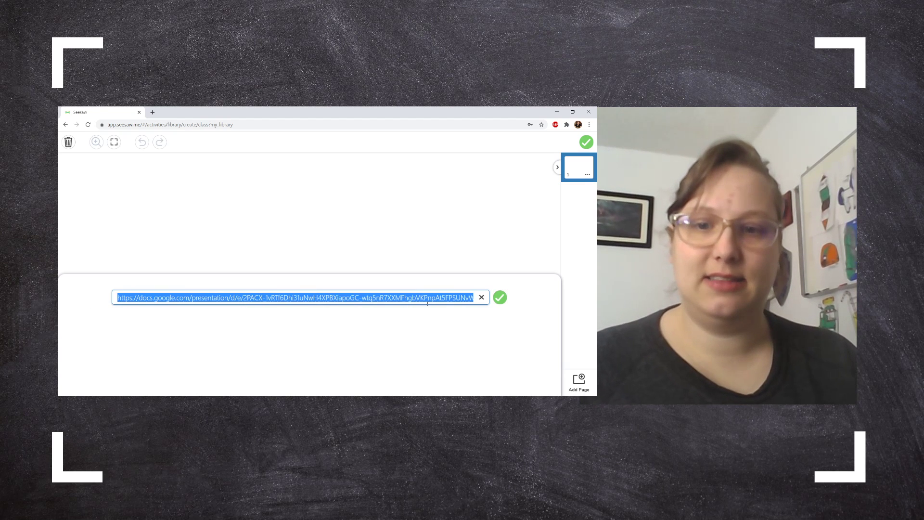
click(505, 301)
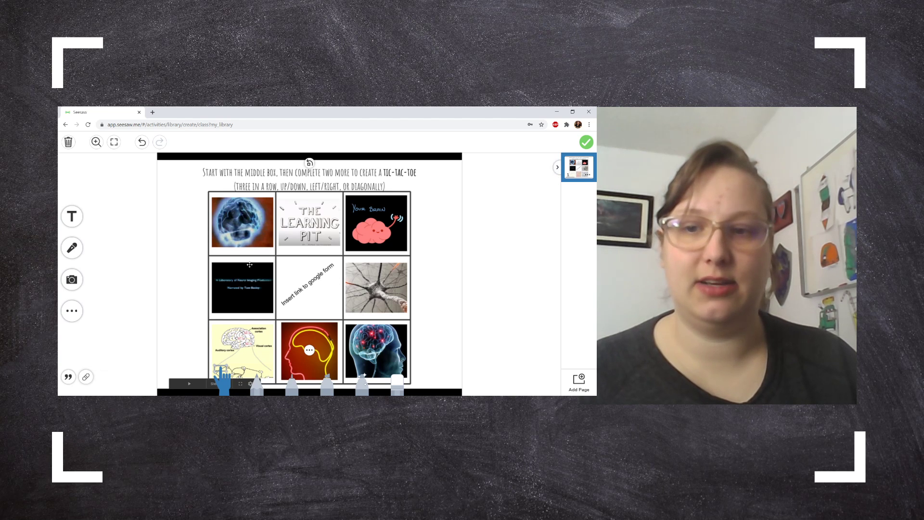
click(586, 142)
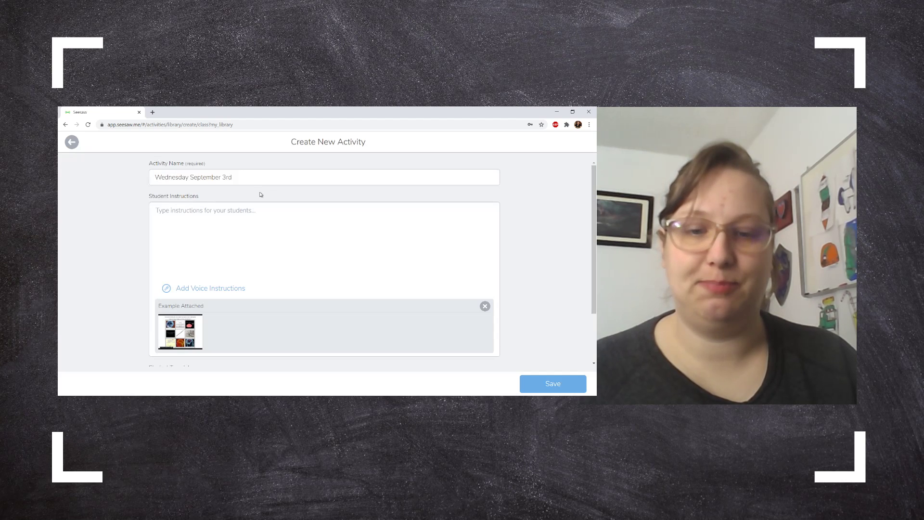
- Test the attached example by opening its choice board link and The Learning Pit video, and return to the activity form
click(185, 335)
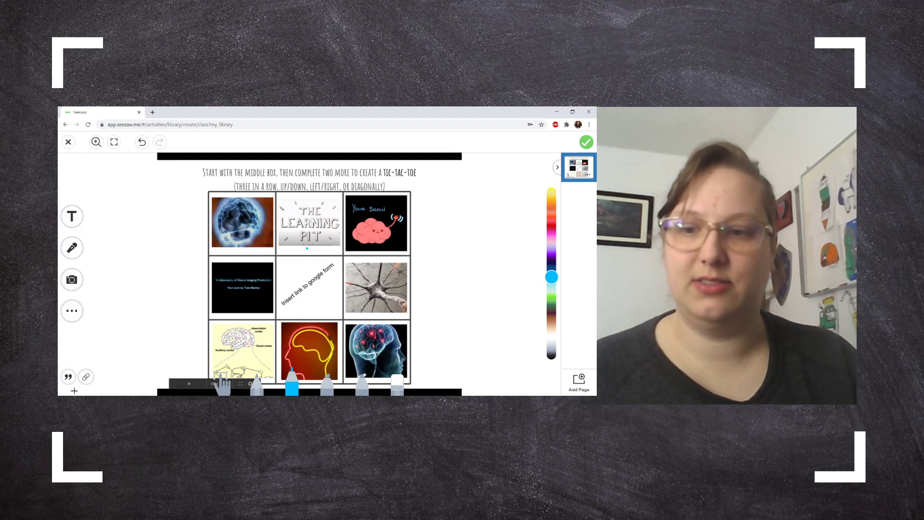
click(86, 377)
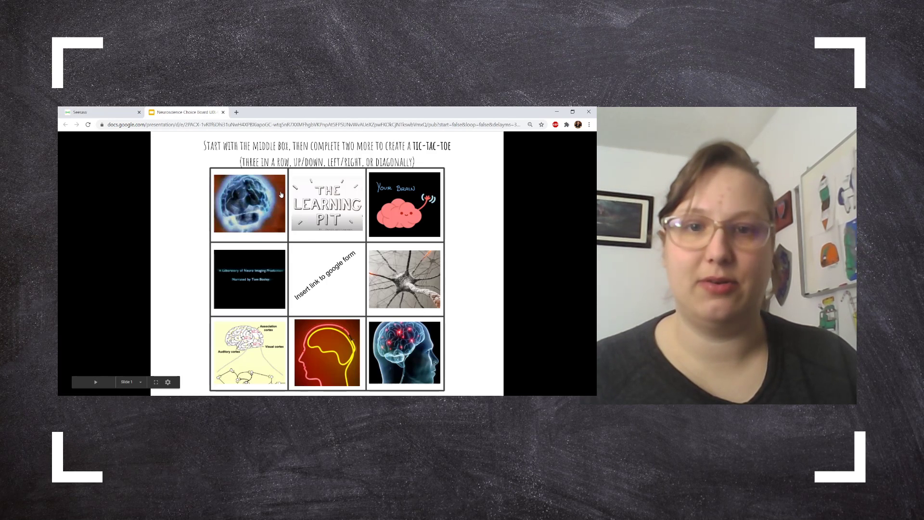
click(319, 198)
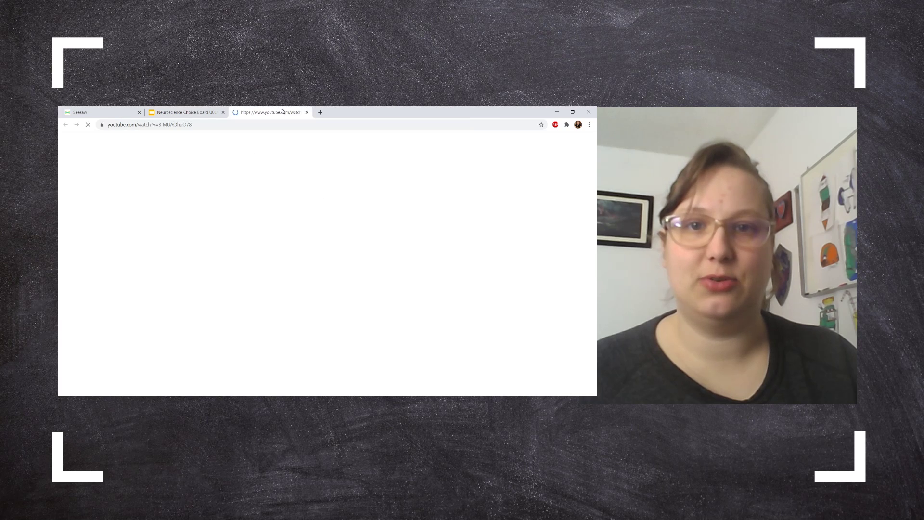
click(307, 112)
click(110, 112)
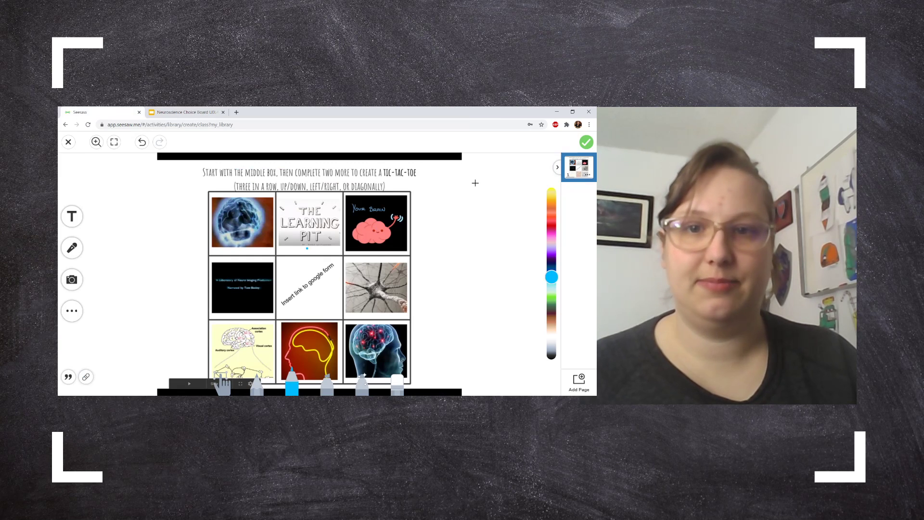
click(584, 143)
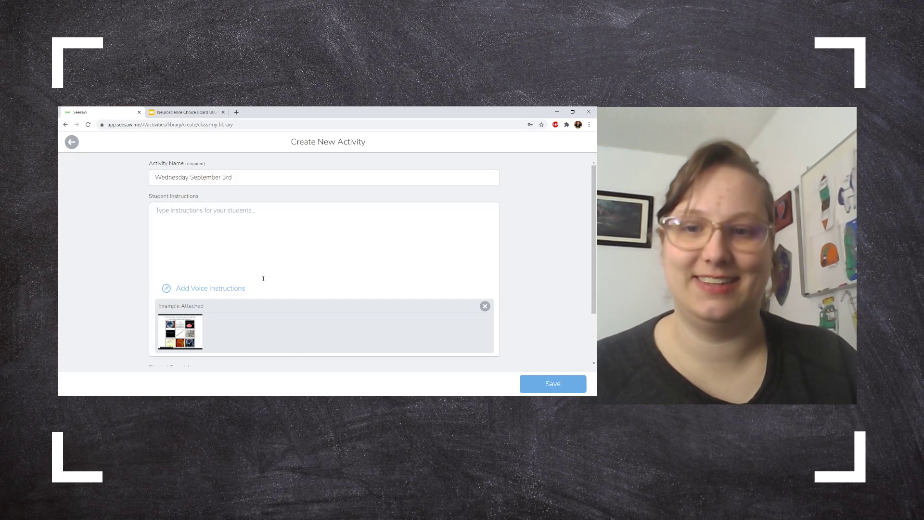
- Create a drawing as the student response template and add the text label "What did you learn from the video?" to it
scroll(263, 278, down, 2)
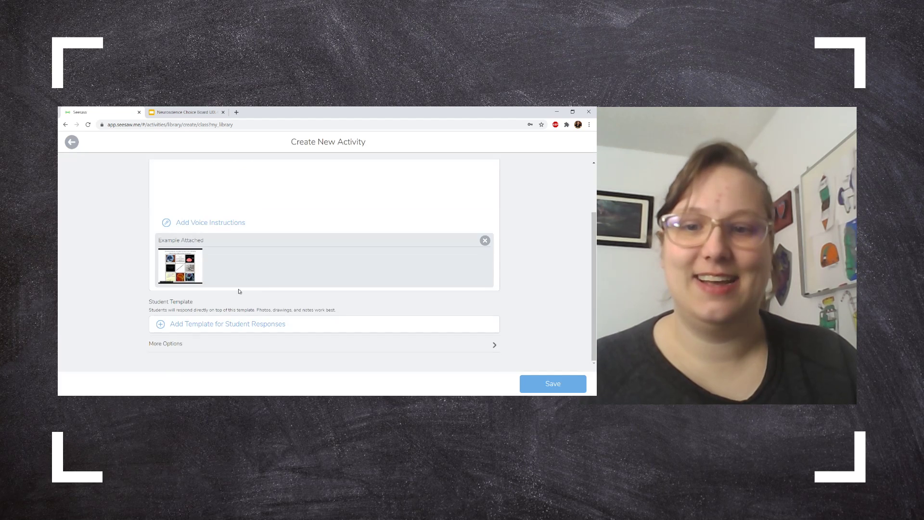
click(189, 329)
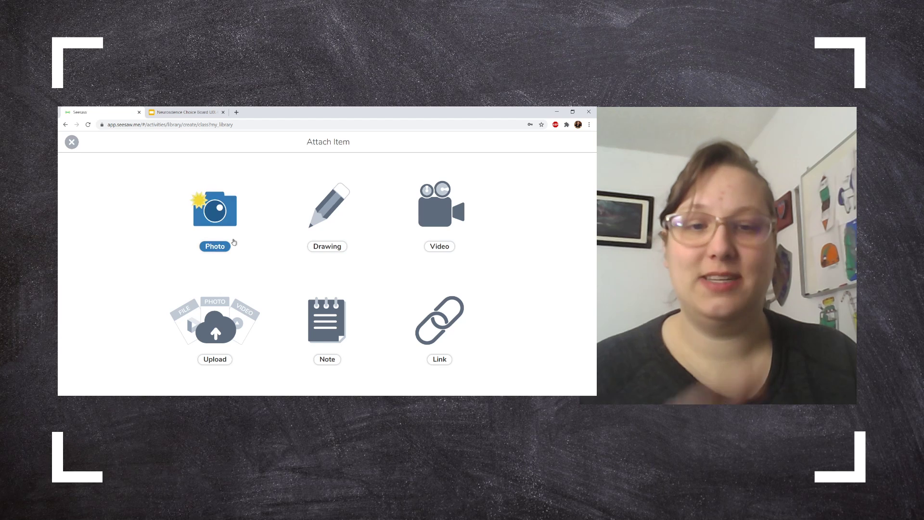
click(331, 207)
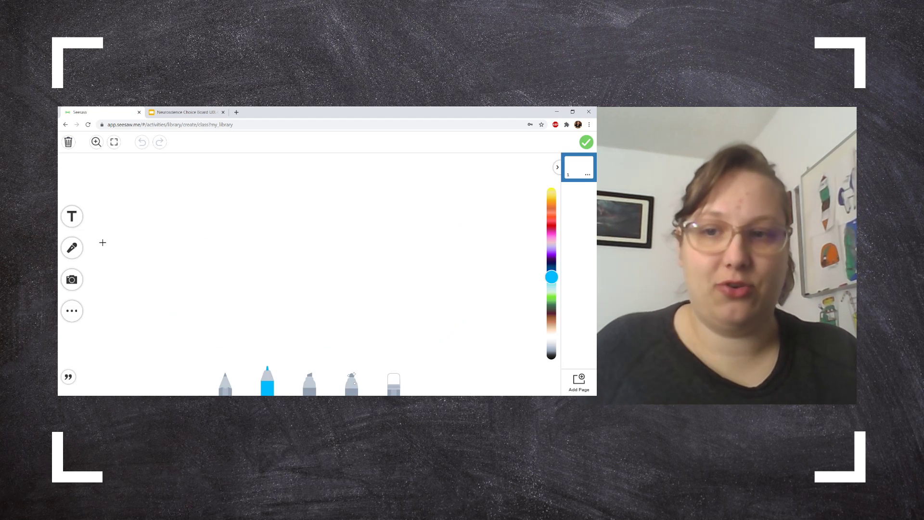
click(72, 216)
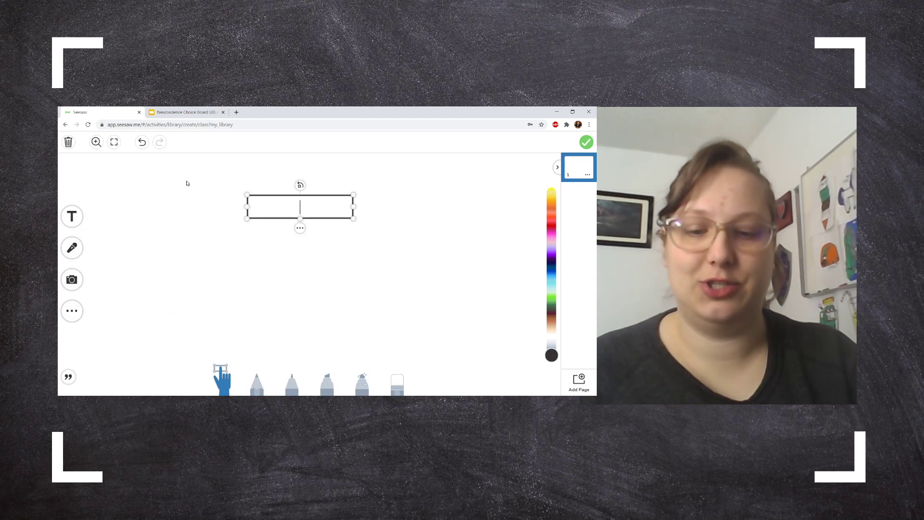
text(What di)
text(thin)
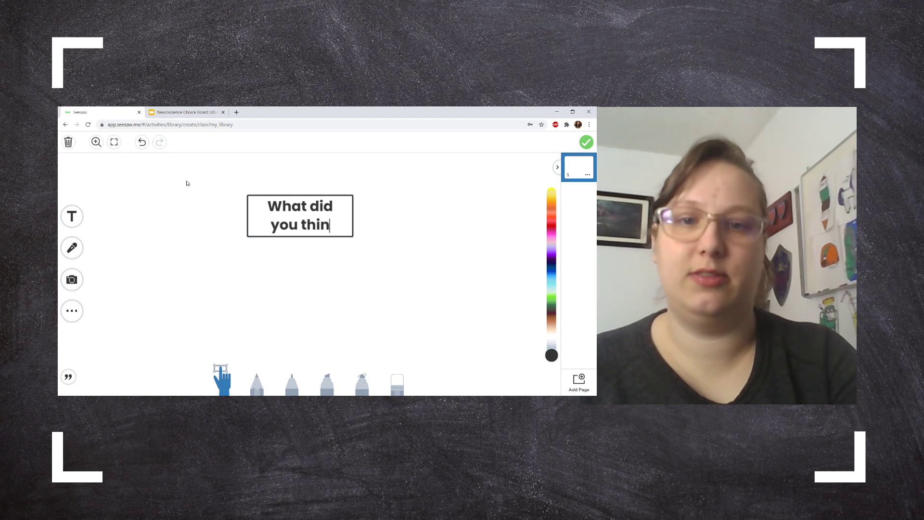
key(BackSpace)
key(BackSpace)
key(BackSpace)
key(BackSpace)
text(learn from the video?)
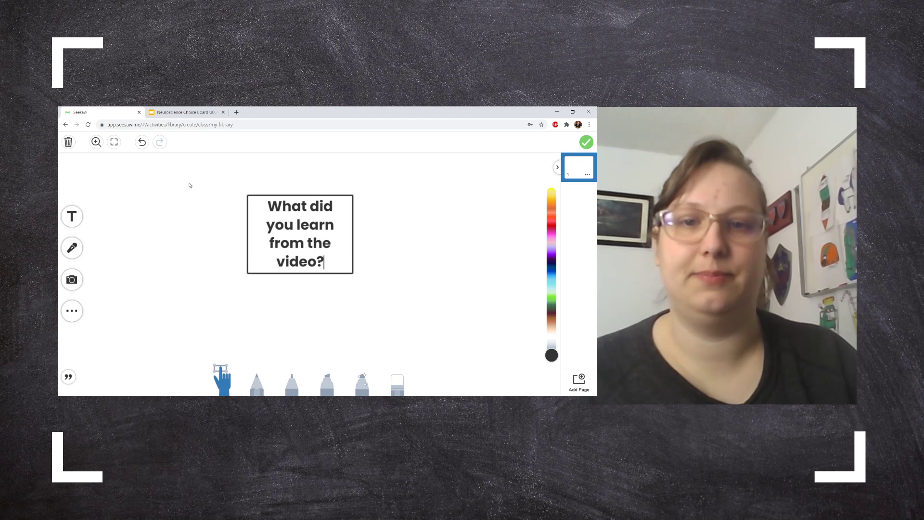
click(419, 228)
- Fit the question label on one line in the Comic font, narrow its box, and centre it at the top of the page
drag(317, 241, 489, 192)
drag(340, 176, 312, 178)
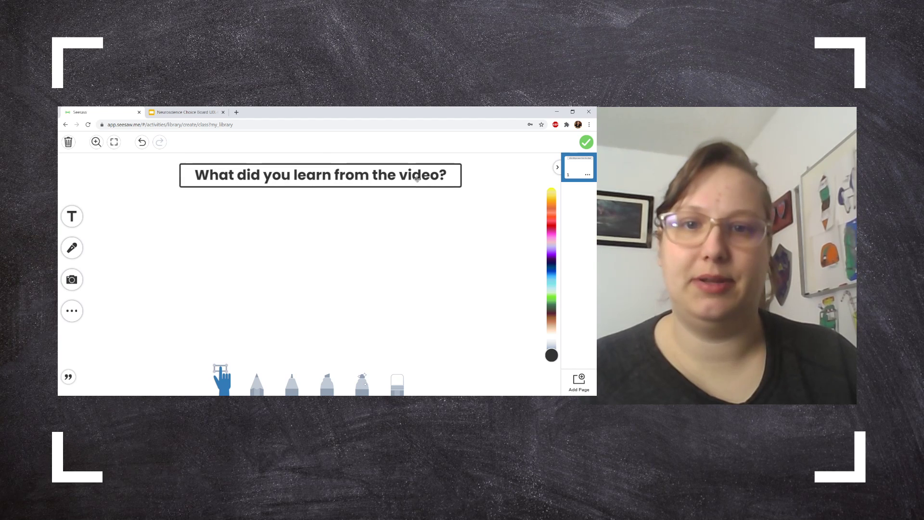
click(320, 196)
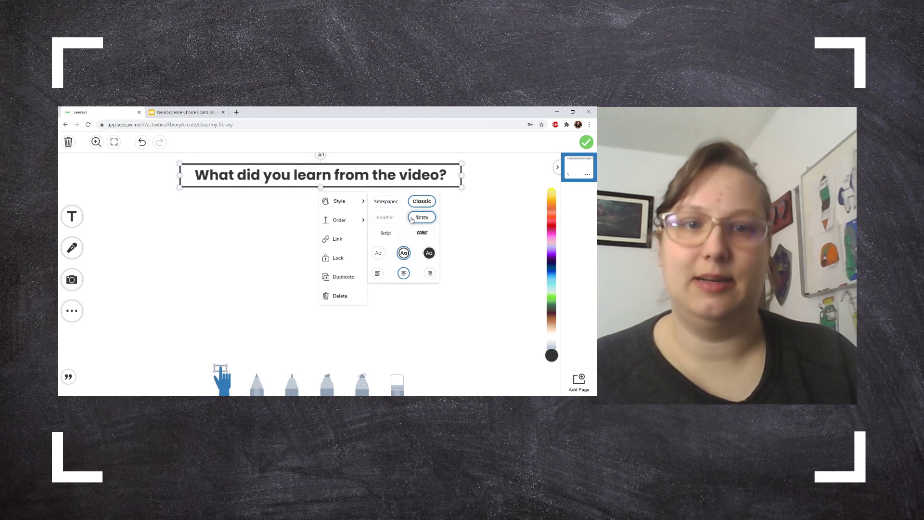
click(420, 233)
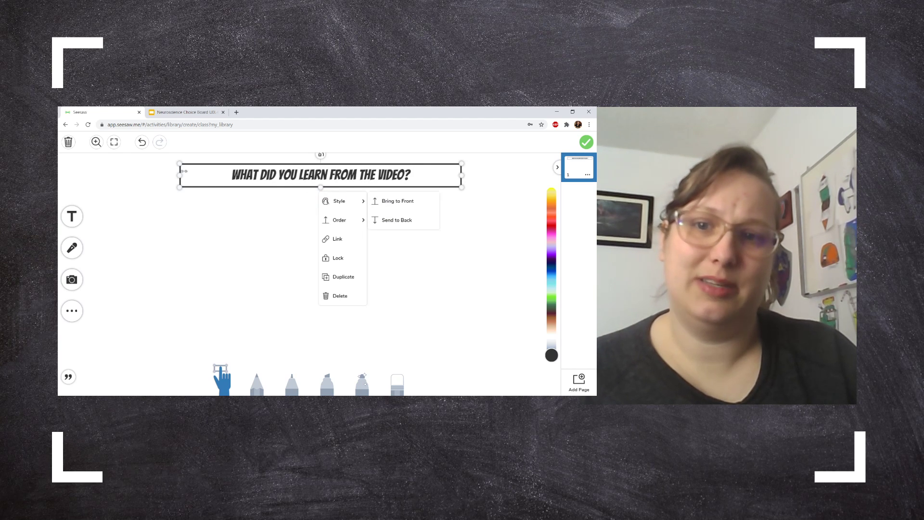
drag(183, 173, 249, 175)
drag(308, 169, 274, 163)
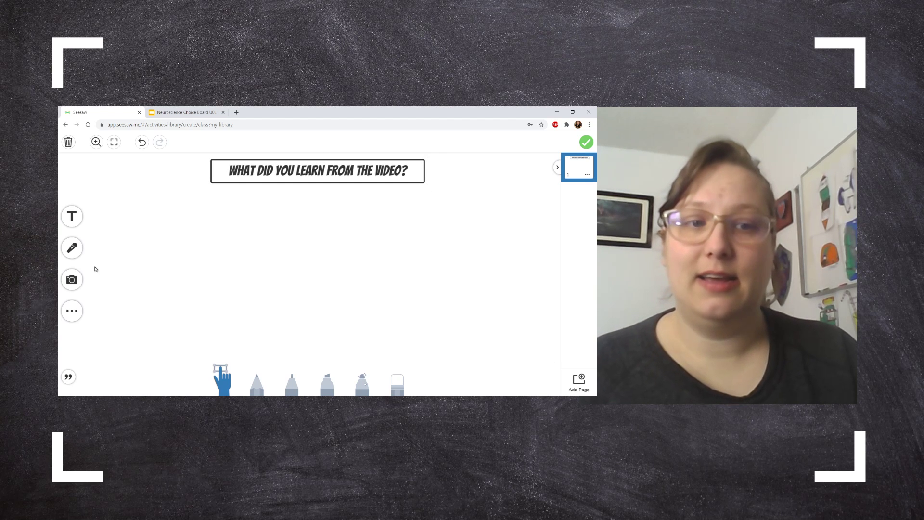
- Try to add another page to the template, attach the finished template to the activity, and save the activity
click(577, 380)
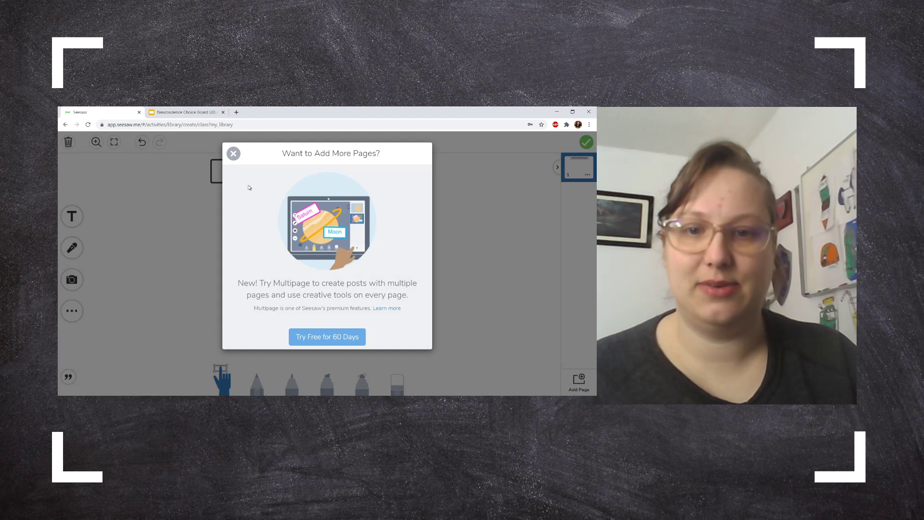
click(233, 154)
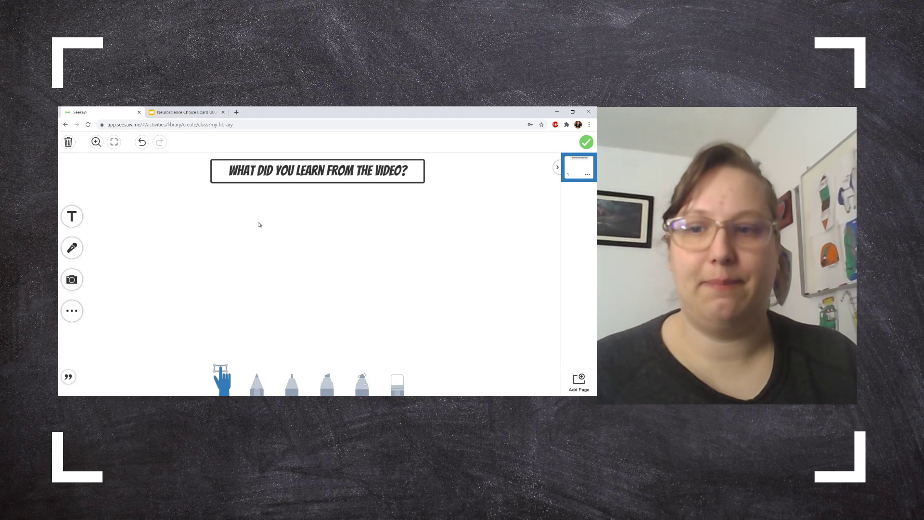
click(586, 142)
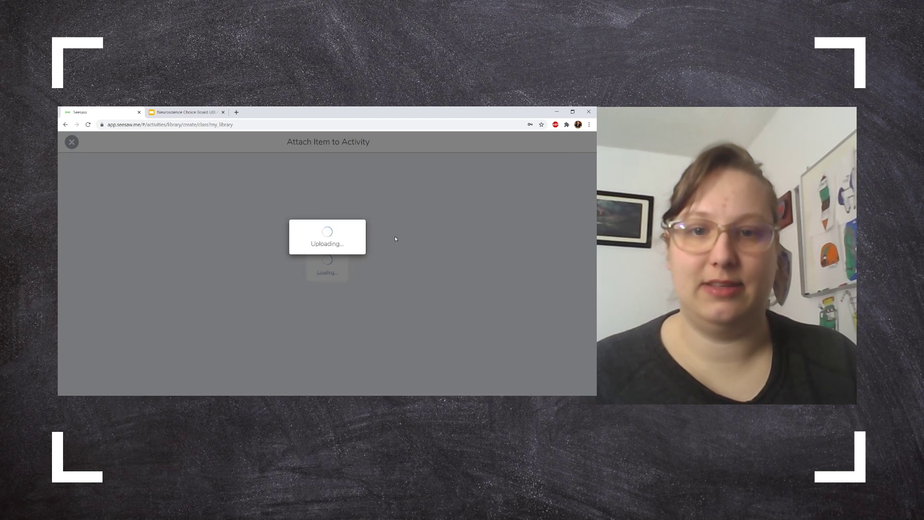
scroll(365, 287, down, 3)
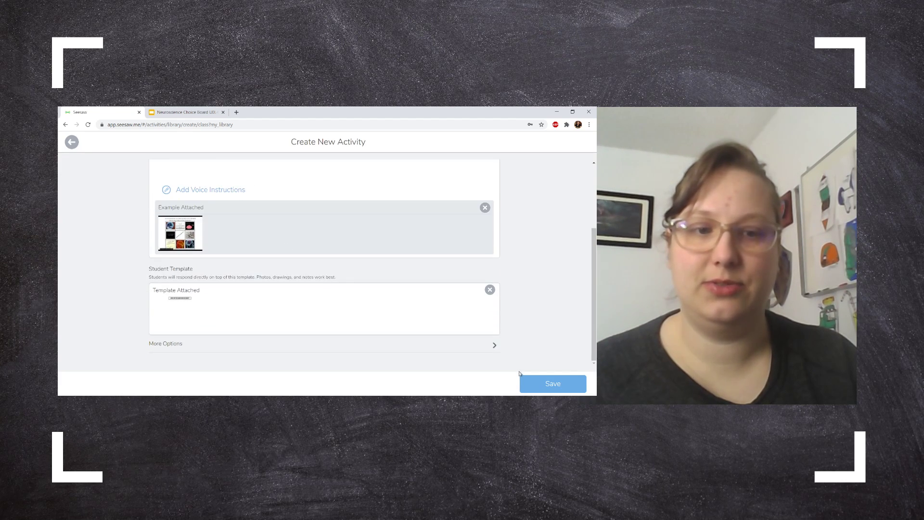
click(537, 388)
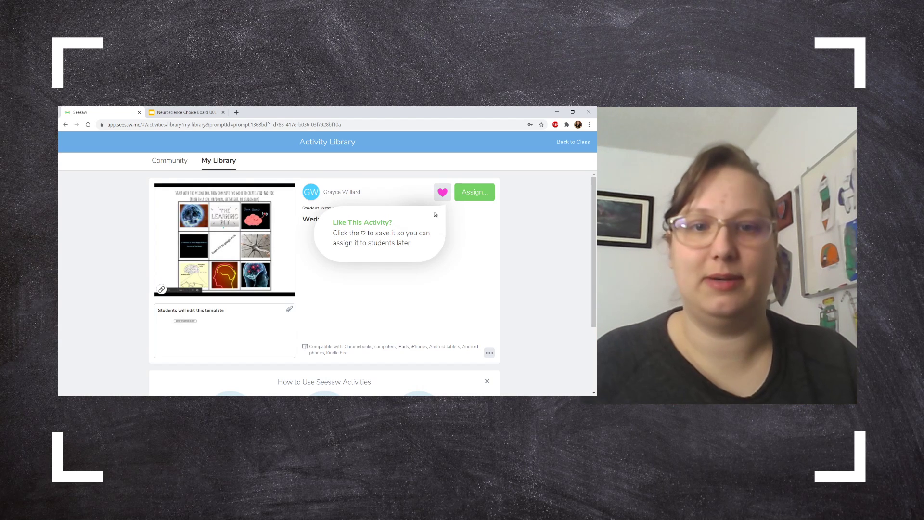
- Start assigning the saved activity and try to schedule it, closing the upgrade offer
click(459, 194)
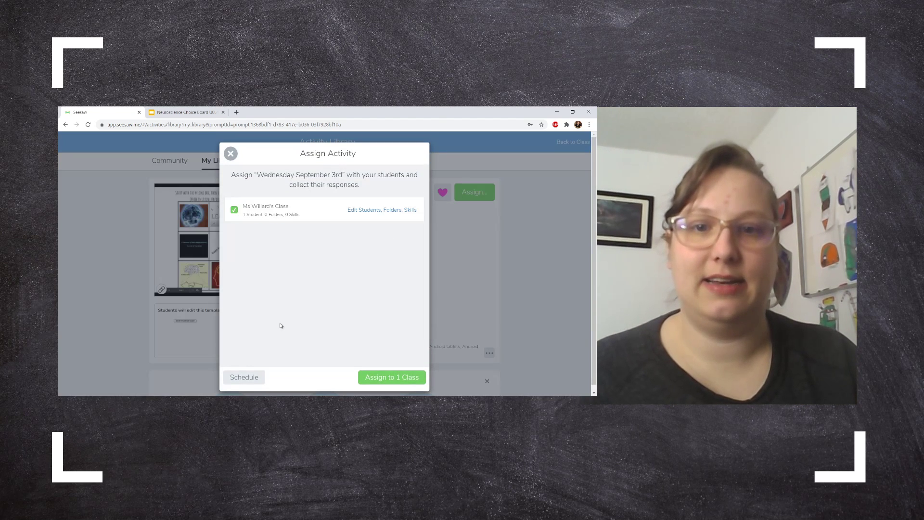
click(244, 377)
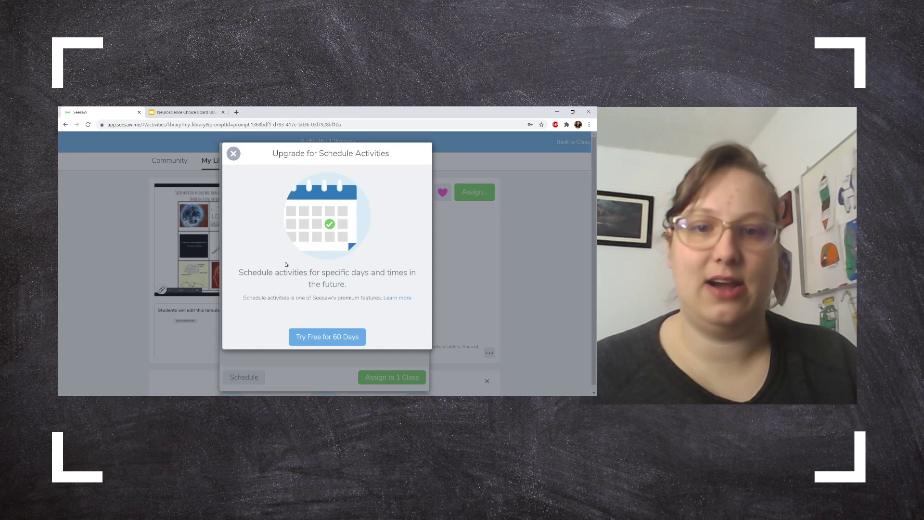
click(232, 154)
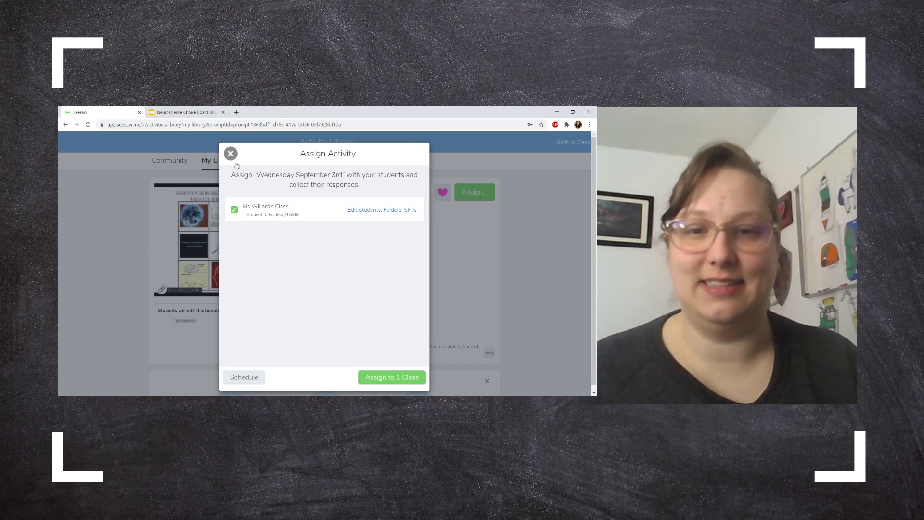
- Create a red folder named "Week 1" for the activity in the class's assignment settings
click(363, 210)
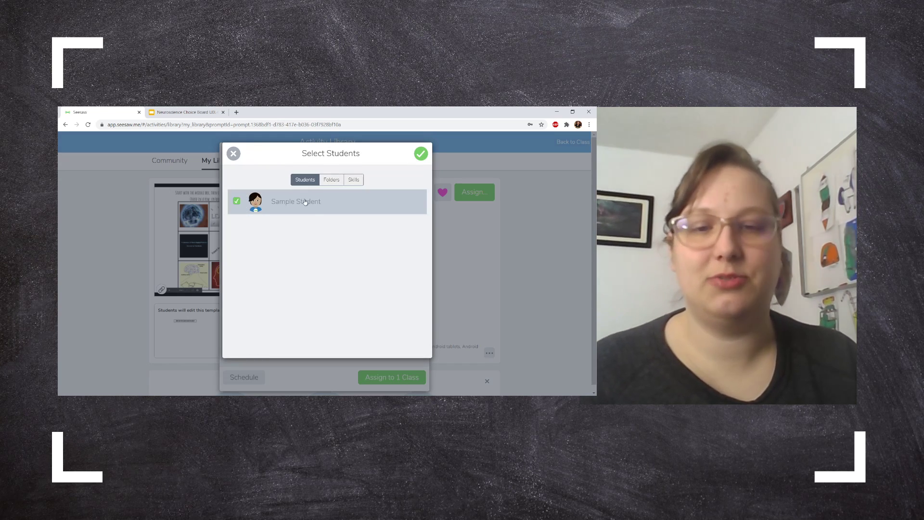
click(332, 180)
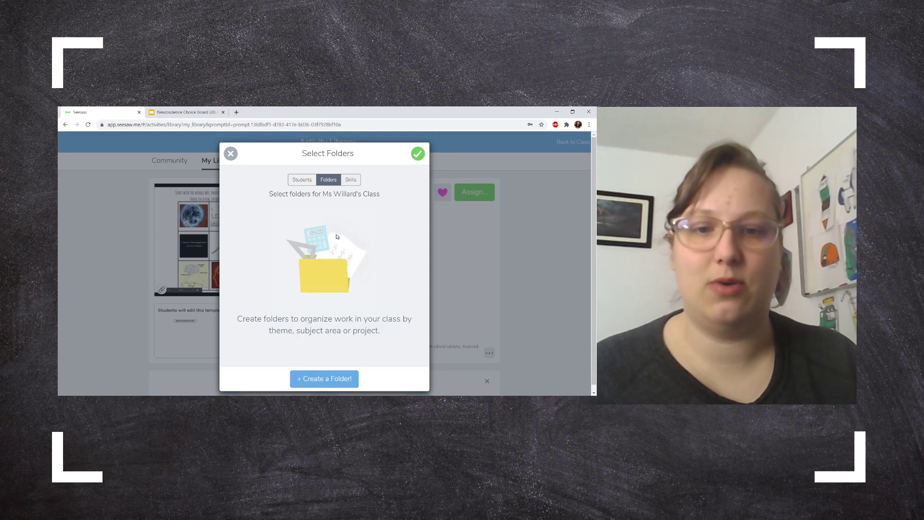
click(326, 377)
text(Week 1)
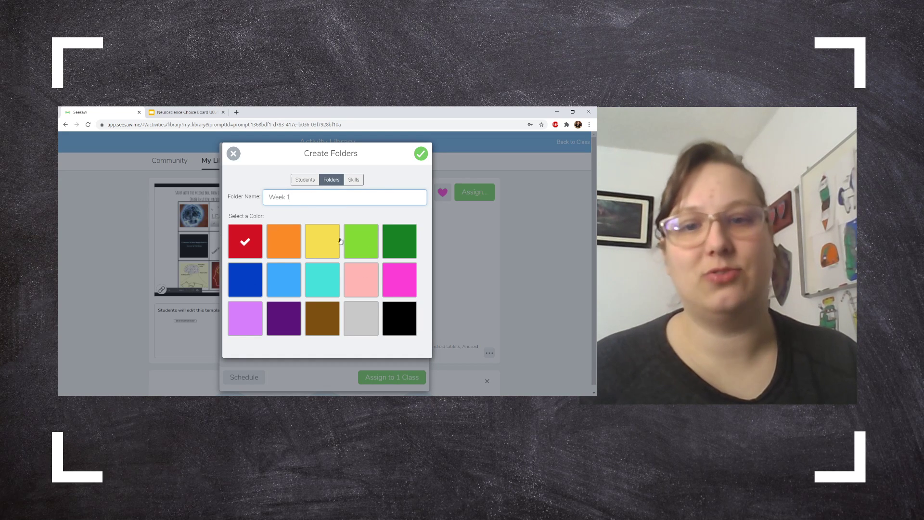
click(421, 153)
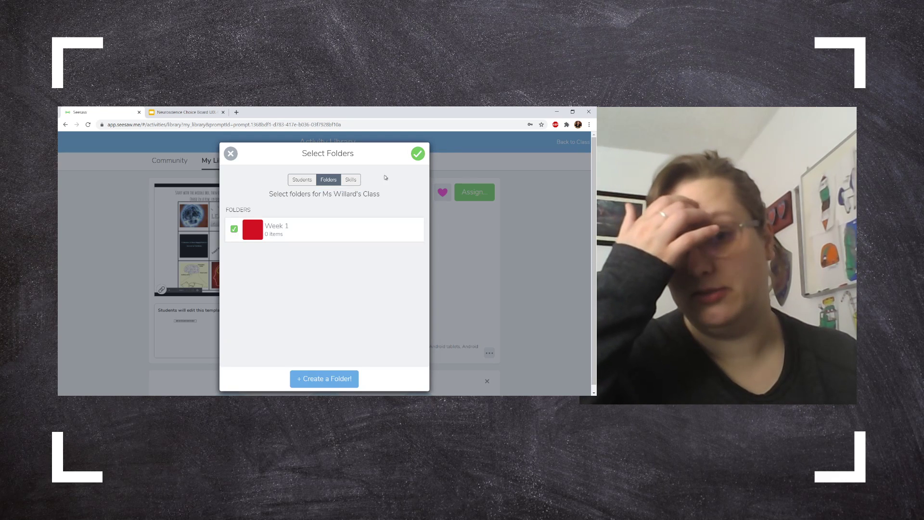
- Check the skills option, confirm the Week 1 folder selection, and assign the activity to the class
click(353, 179)
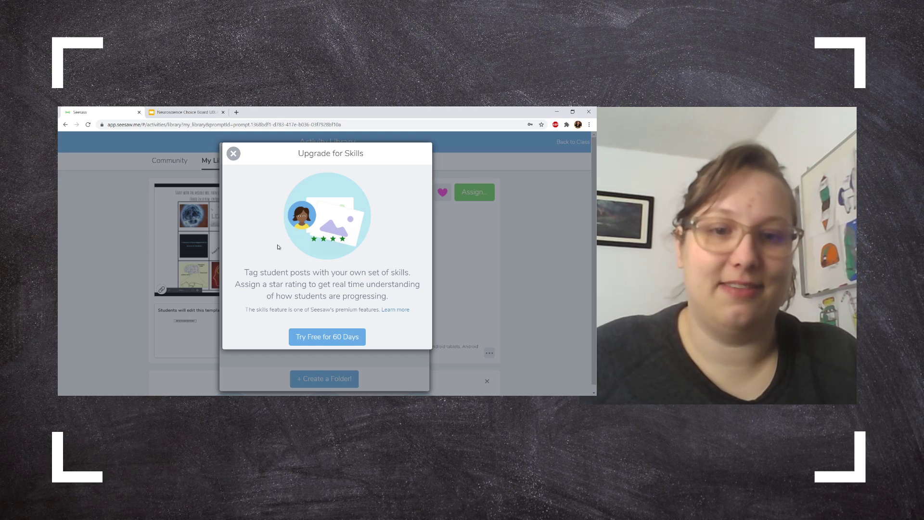
click(233, 155)
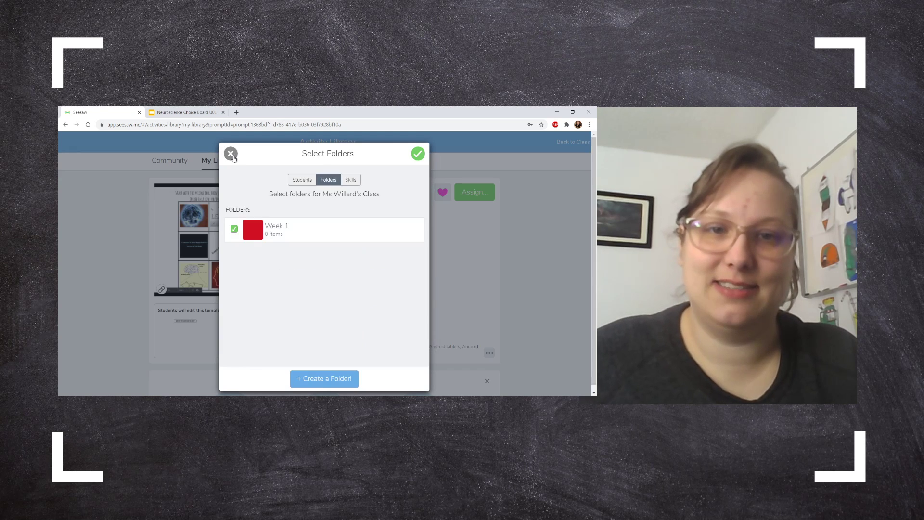
click(416, 154)
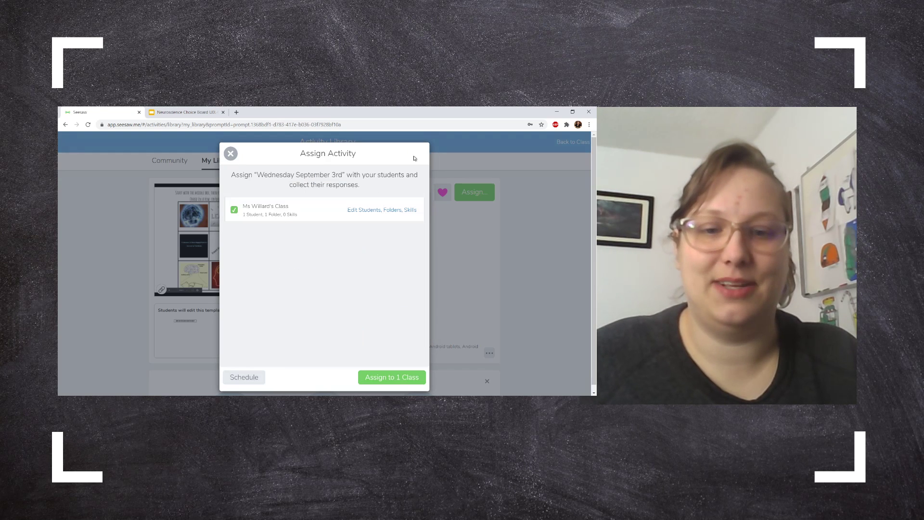
click(396, 377)
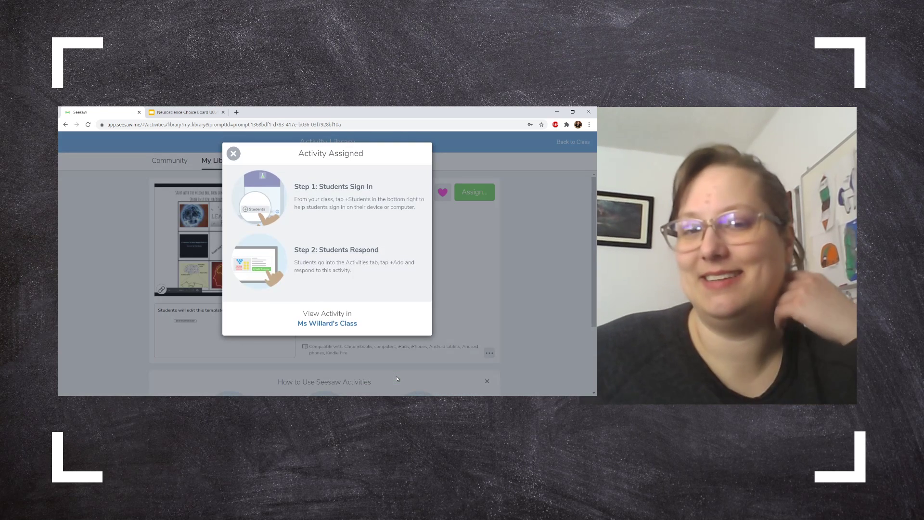
- View the assigned activity in the class, check the sample student's journal, and return to the class activities
click(341, 323)
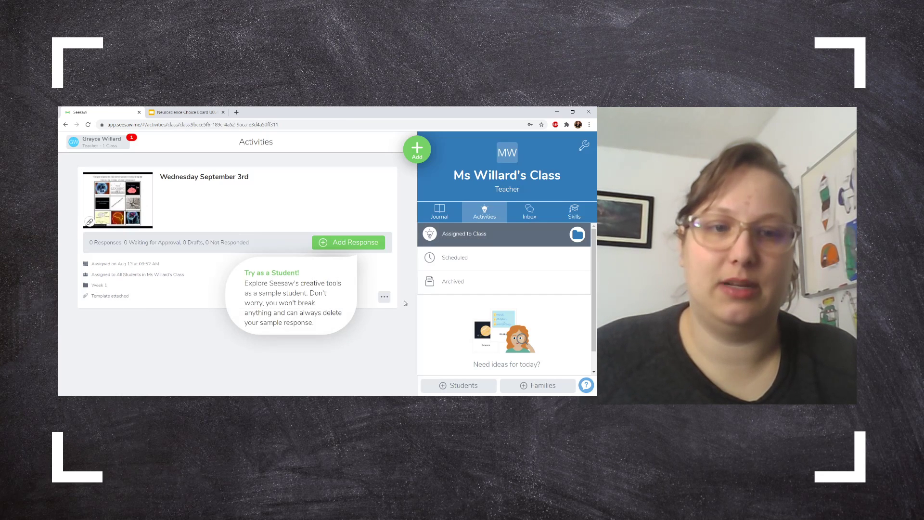
click(450, 212)
click(466, 259)
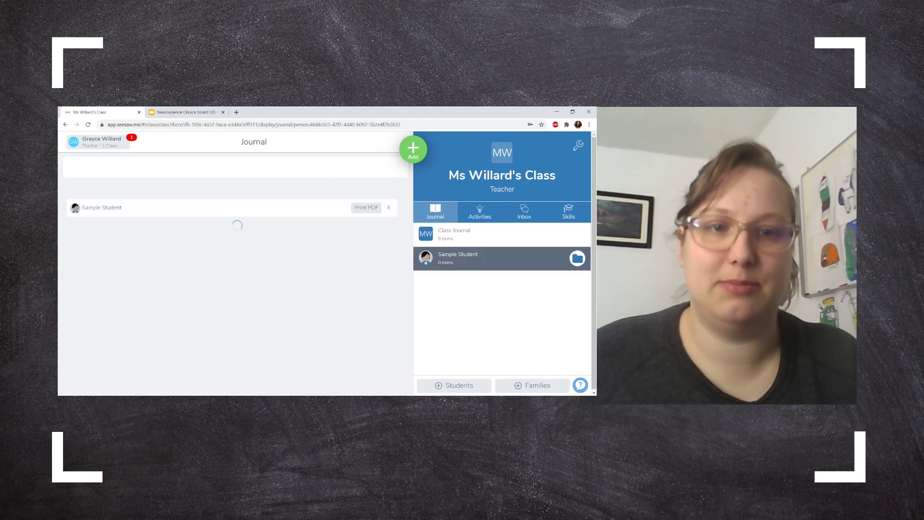
click(482, 210)
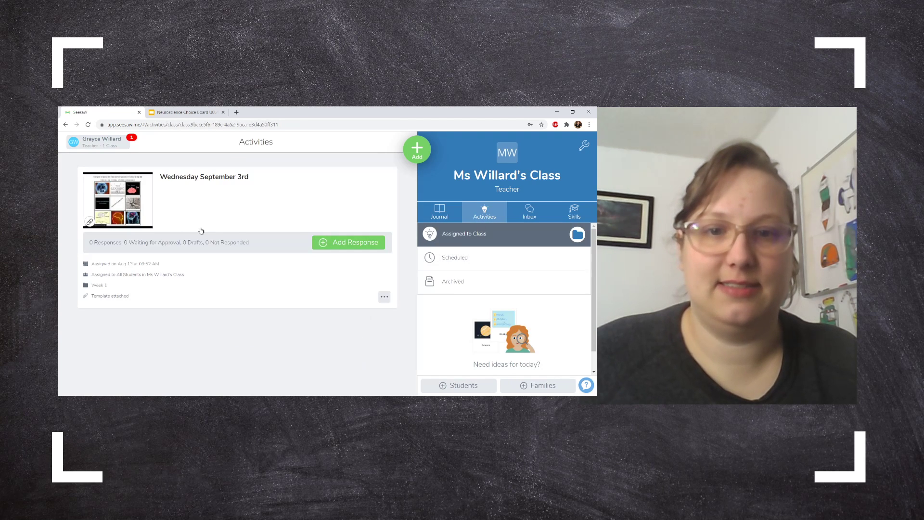
- Start a response as the sample student and test the instructions' choice board link and The Learning Pit video, closing the video
click(349, 242)
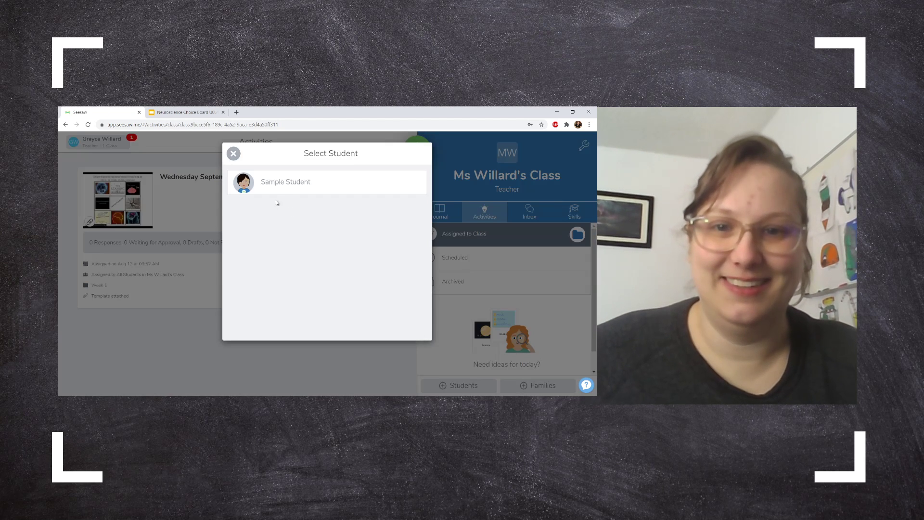
click(277, 186)
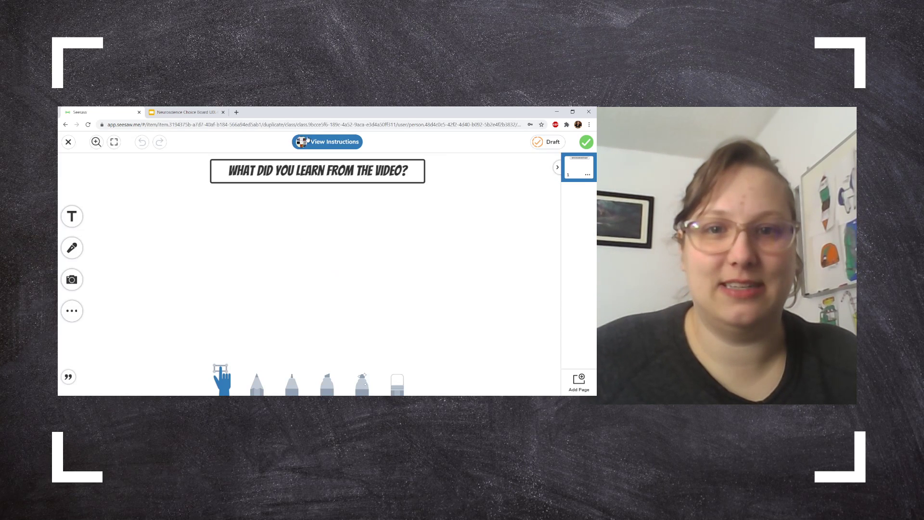
click(329, 142)
click(230, 206)
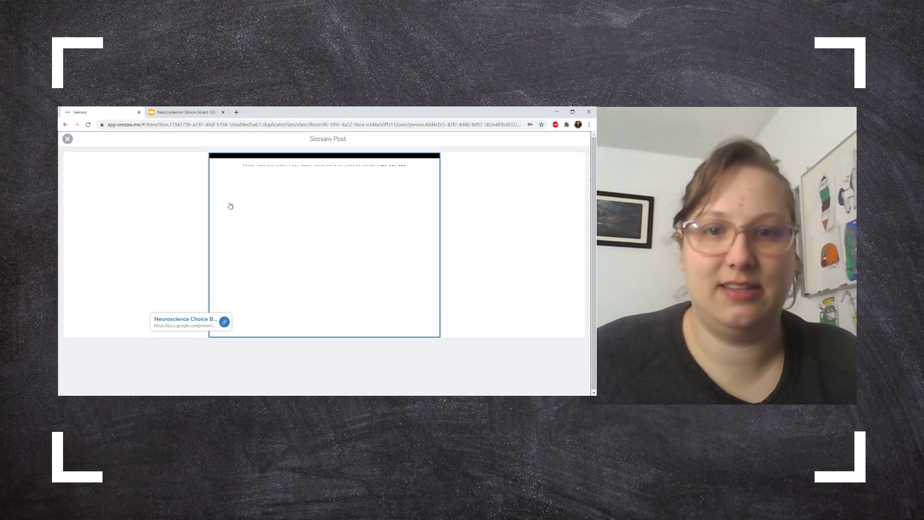
click(297, 221)
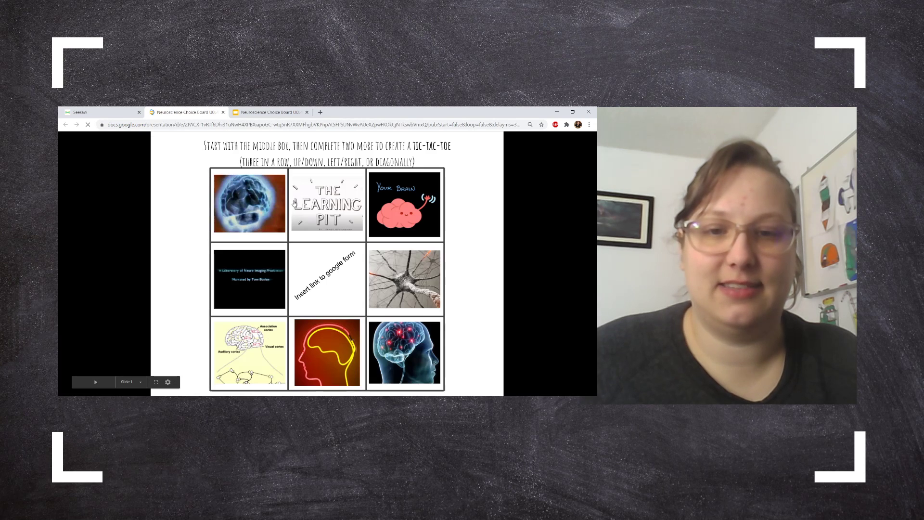
click(337, 214)
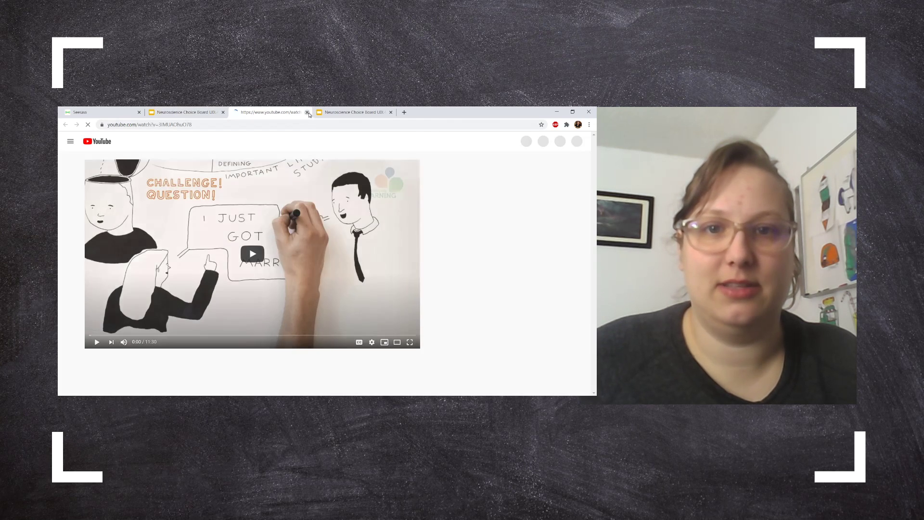
click(306, 112)
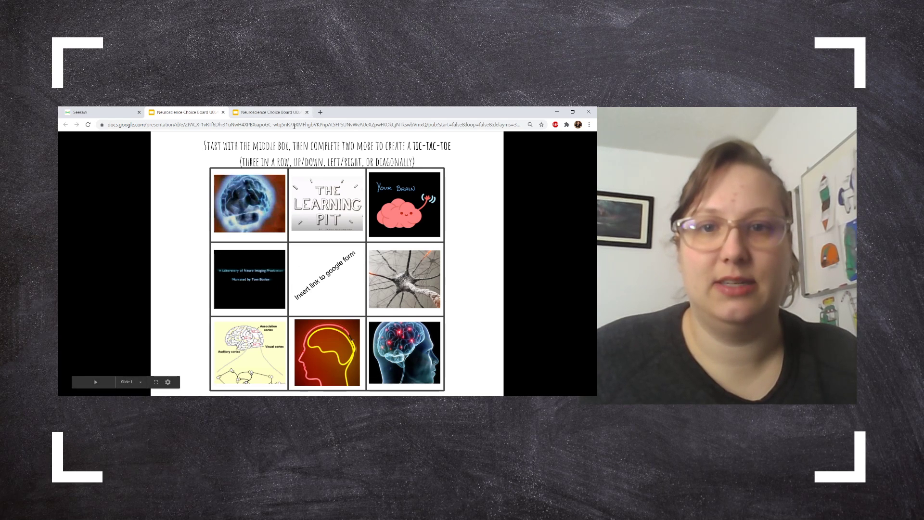
- Close the opened choice board pages, the linked post and the activity instructions to return to the response template
click(223, 114)
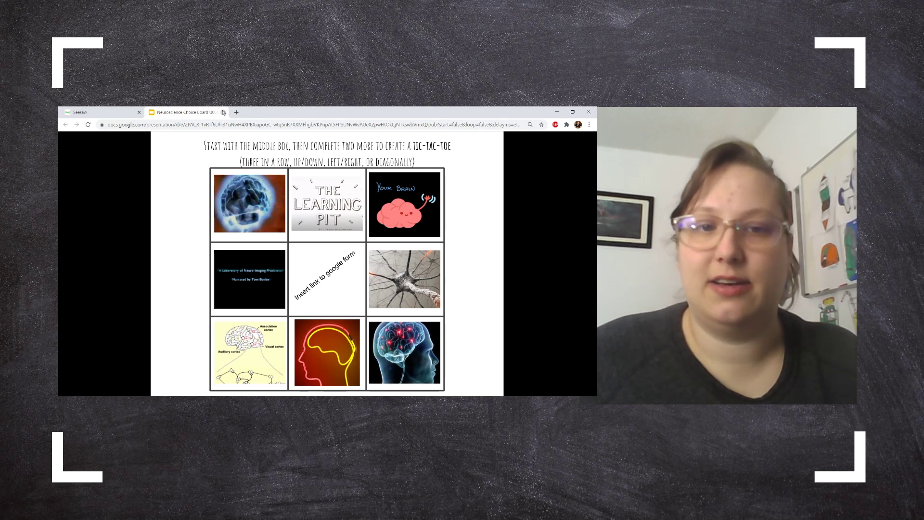
click(222, 112)
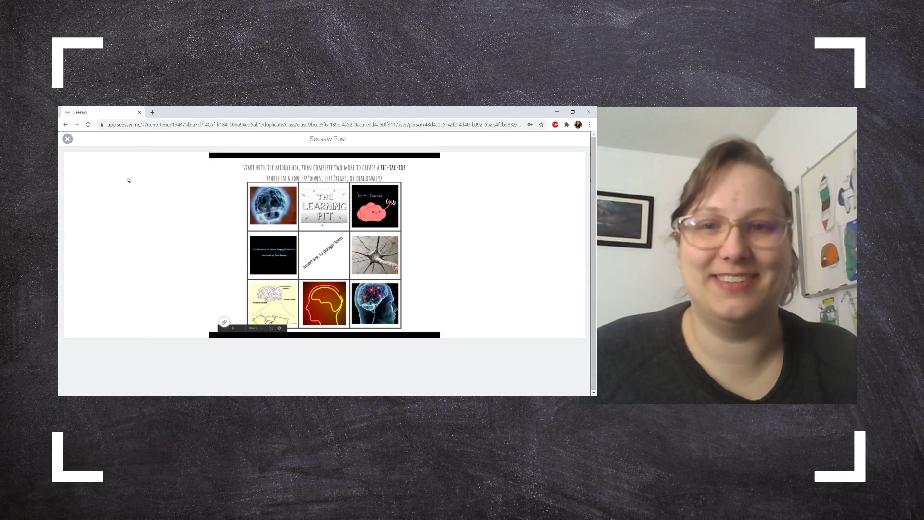
click(68, 139)
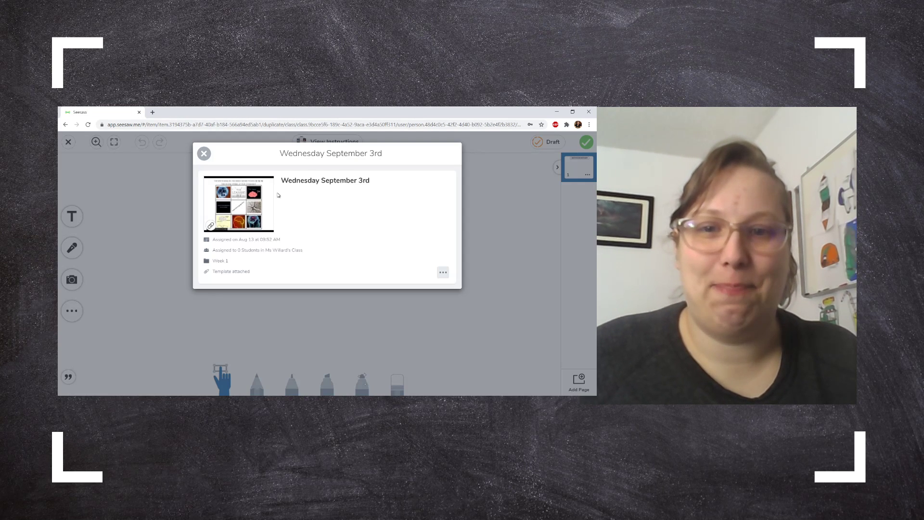
click(204, 153)
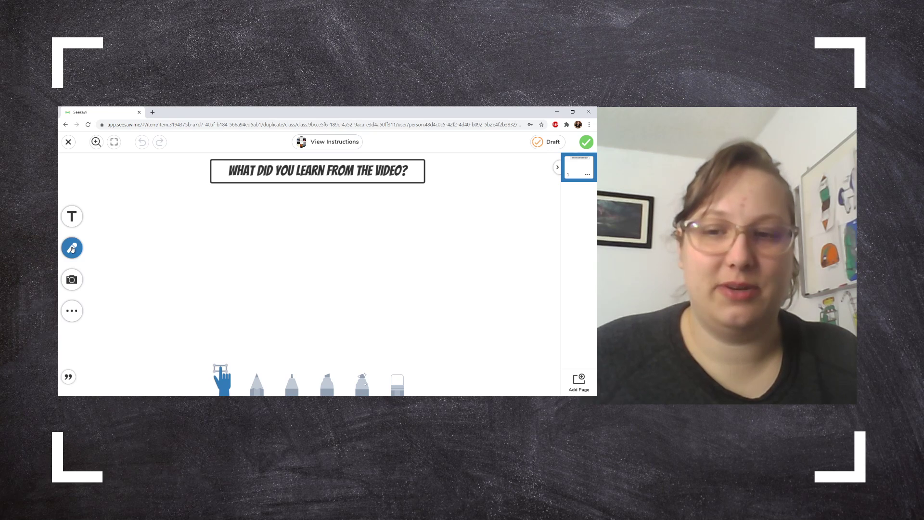
- Add a text label reading "I learned how the brain works" below the template's question and color it pink
click(72, 310)
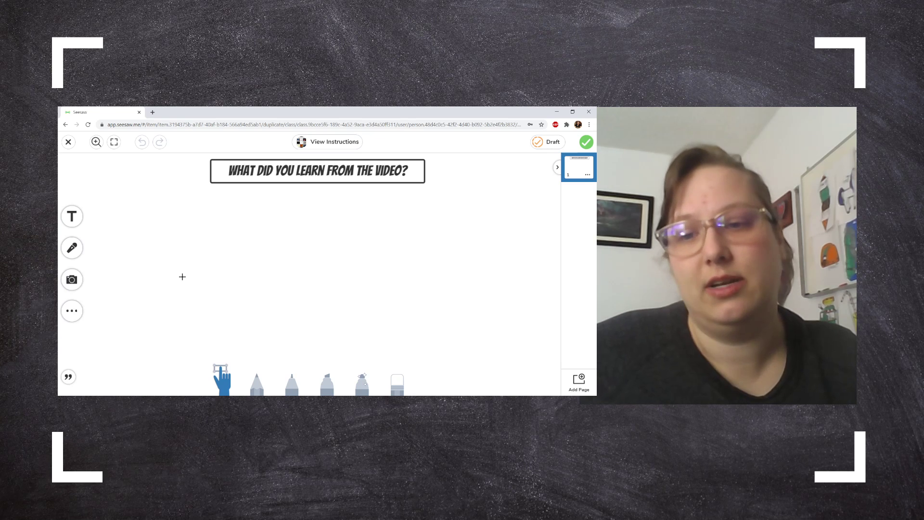
click(84, 216)
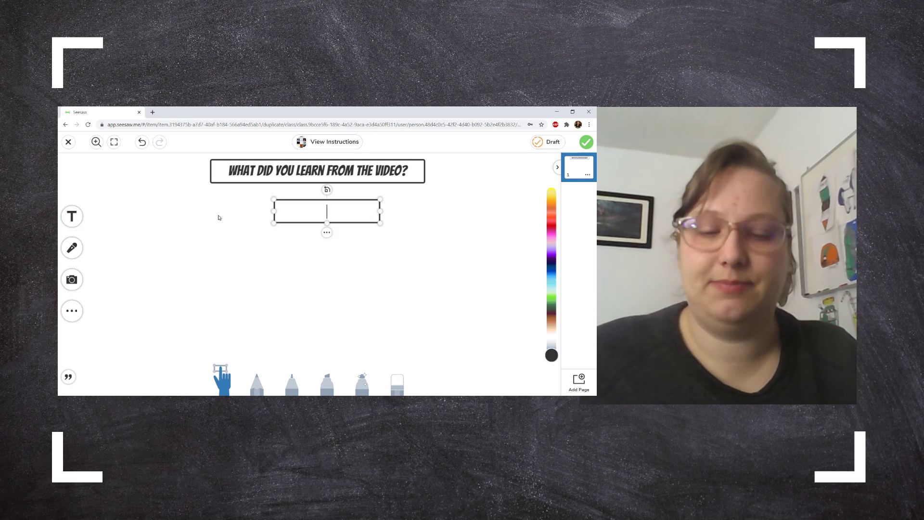
text(I learned )
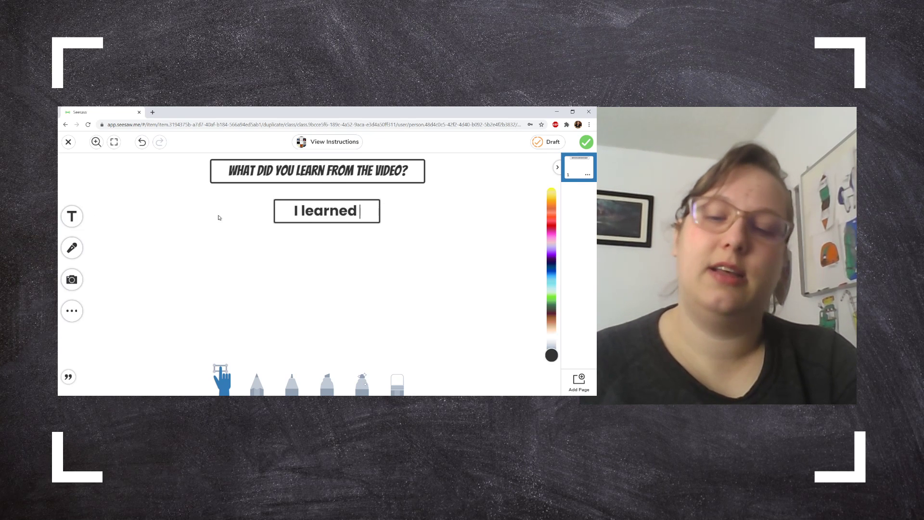
text(how the brain )
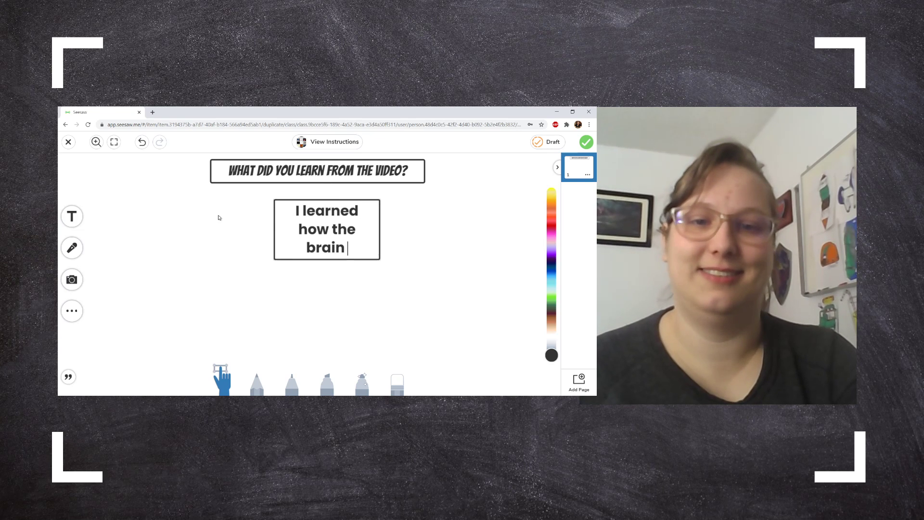
text(workds)
key(BackSpace)
key(BackSpace)
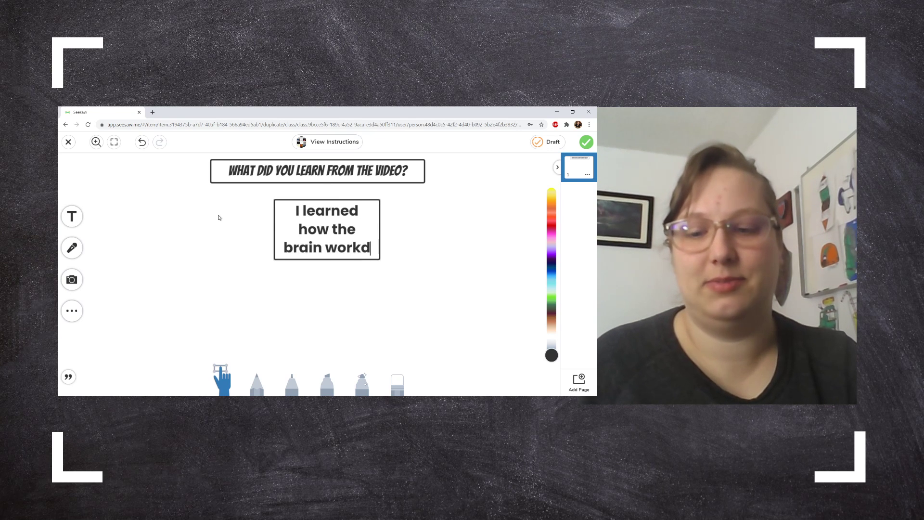
text(s)
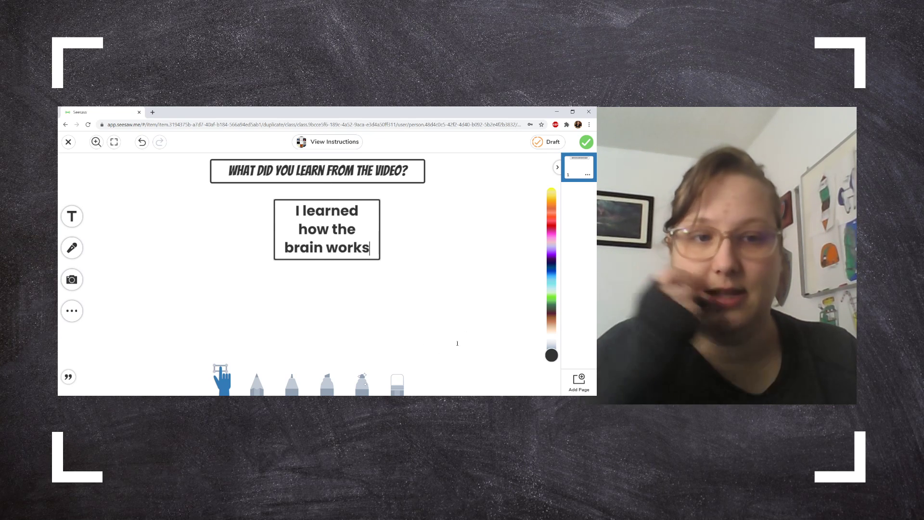
drag(552, 261, 559, 240)
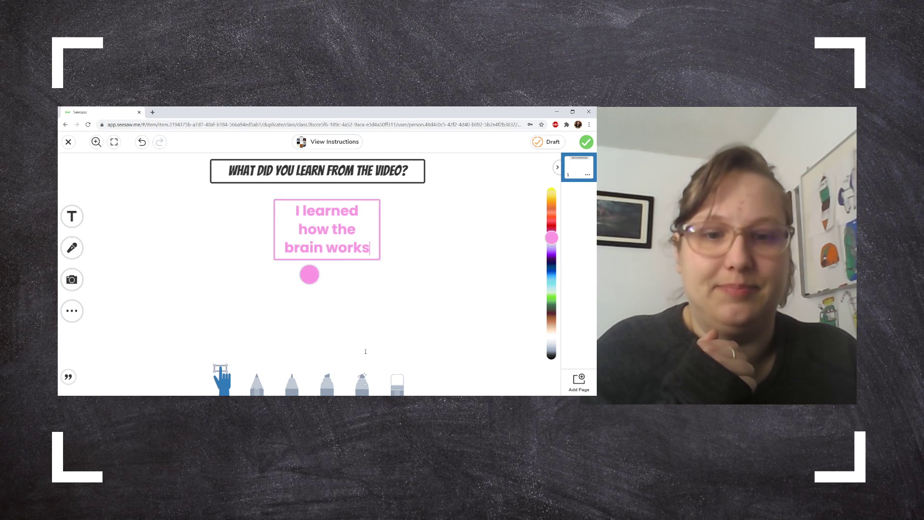
- Draw a magenta brain with inner folds below the text label using the glow pen, and submit the response
click(362, 382)
mouse_move(384, 319)
mouse_down()
mouse_move(355, 339)
mouse_move(443, 361)
mouse_move(483, 294)
mouse_move(384, 303)
mouse_up()
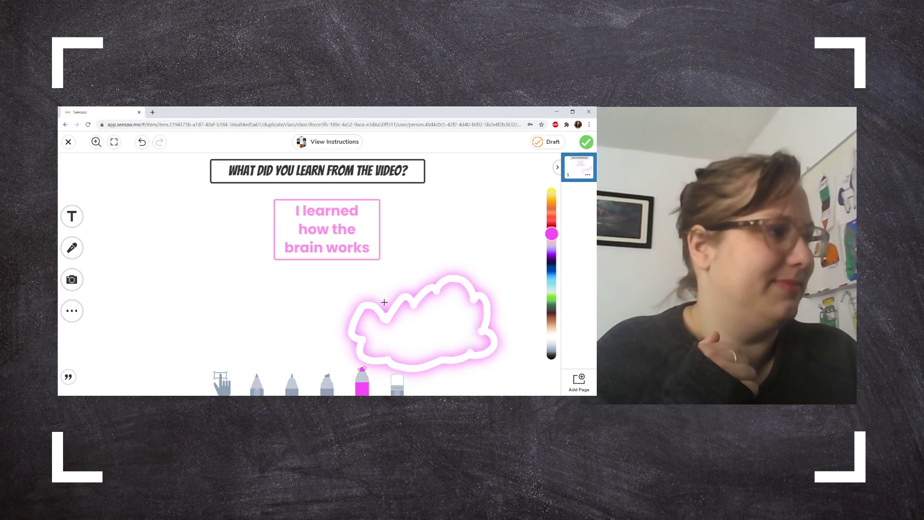
mouse_move(408, 303)
mouse_down()
mouse_move(413, 335)
mouse_move(392, 342)
mouse_up()
mouse_move(436, 287)
mouse_down()
mouse_move(450, 329)
mouse_move(465, 324)
mouse_move(447, 333)
mouse_move(437, 358)
mouse_move(439, 338)
mouse_up()
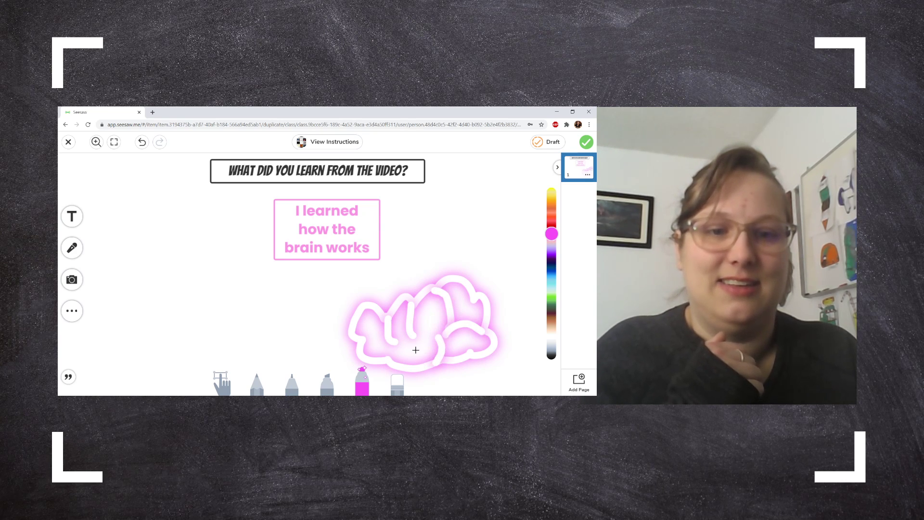
mouse_move(388, 359)
mouse_down()
mouse_move(386, 351)
mouse_move(413, 338)
mouse_move(367, 339)
mouse_move(411, 336)
mouse_up()
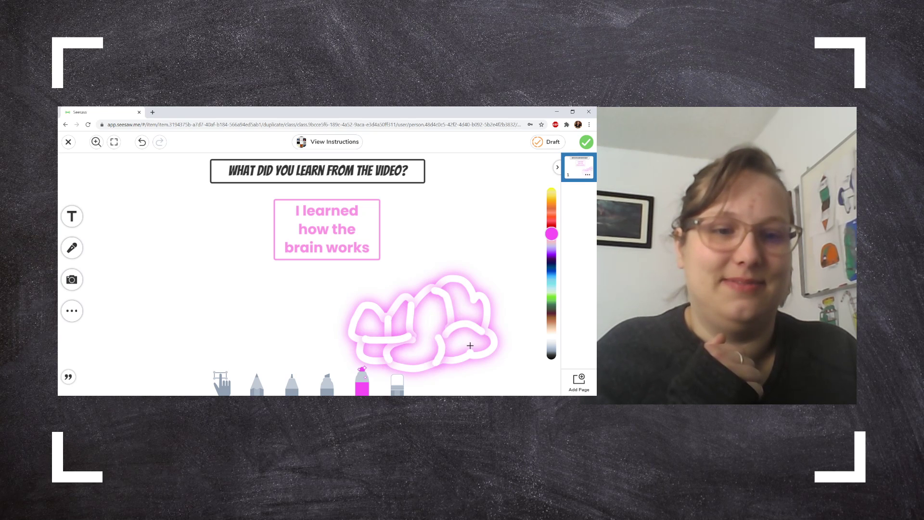
drag(470, 352, 423, 340)
drag(473, 298, 423, 326)
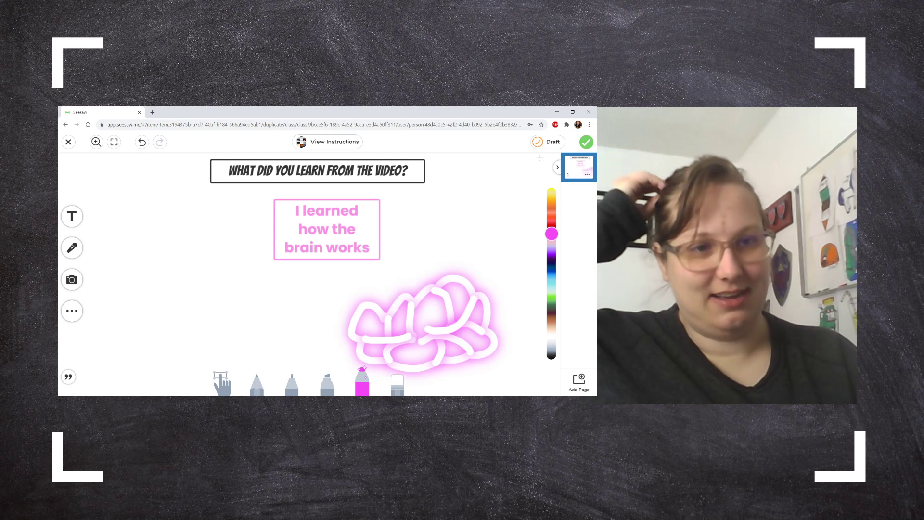
click(586, 143)
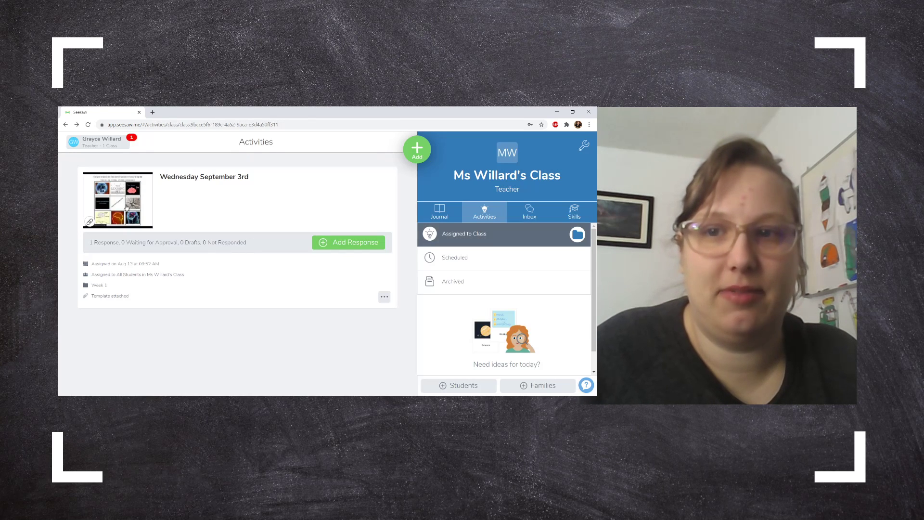
- View the Connect To Your School prompt from the account's class list and dismiss it
click(108, 143)
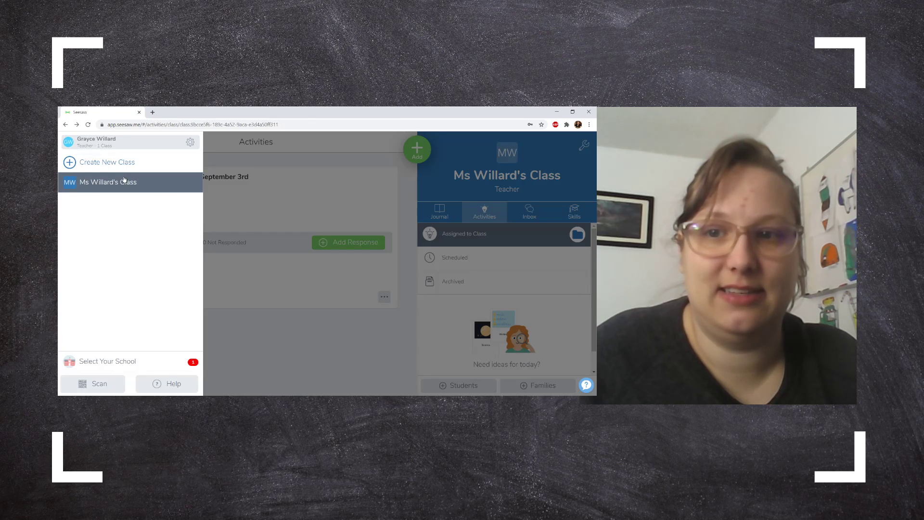
click(145, 367)
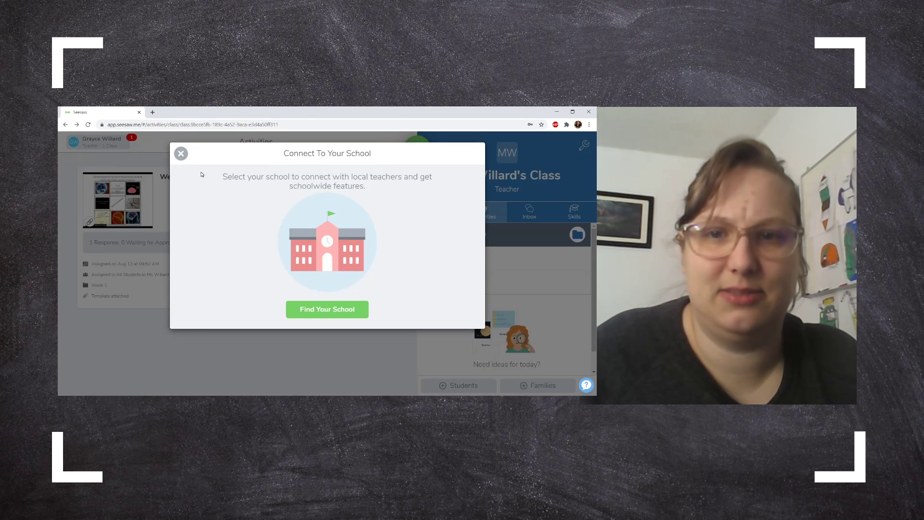
click(180, 154)
- View the sample student's submitted response and its Week 1 folder tag in the class journal
click(439, 211)
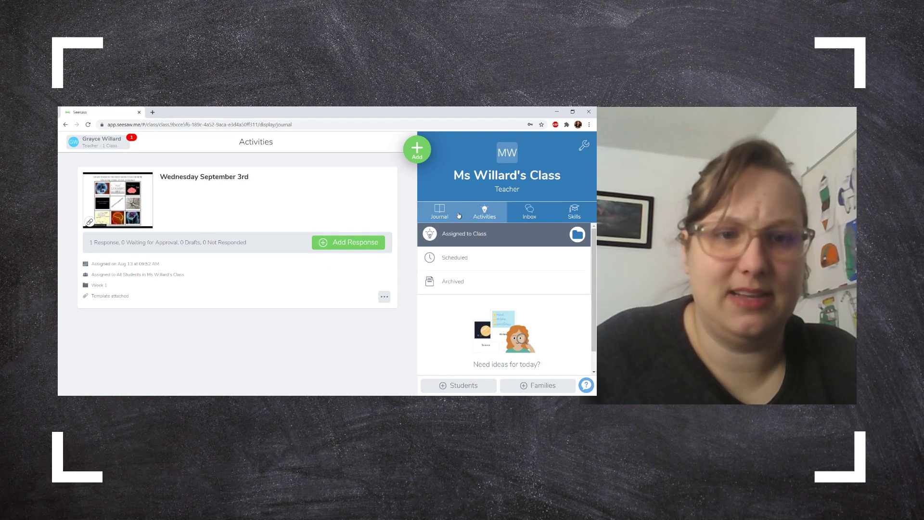
scroll(234, 220, down, 1)
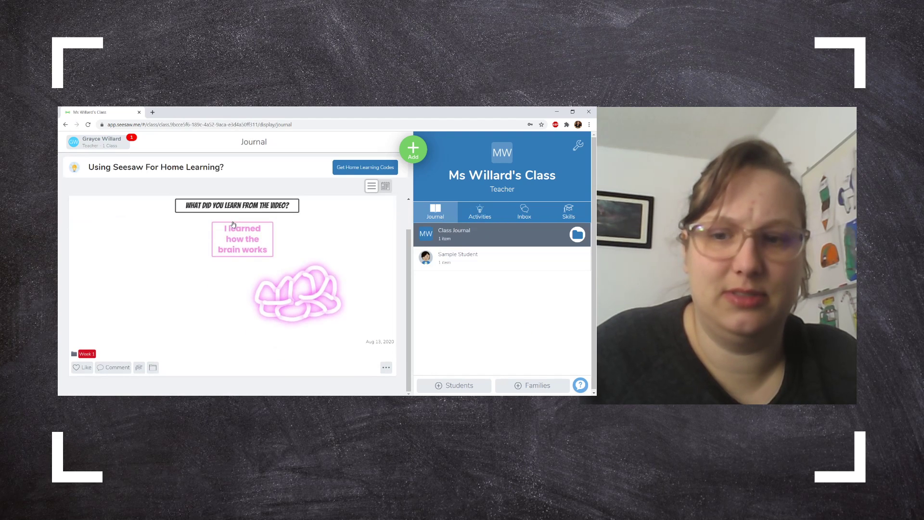
scroll(305, 317, up, 1)
scroll(212, 255, down, 1)
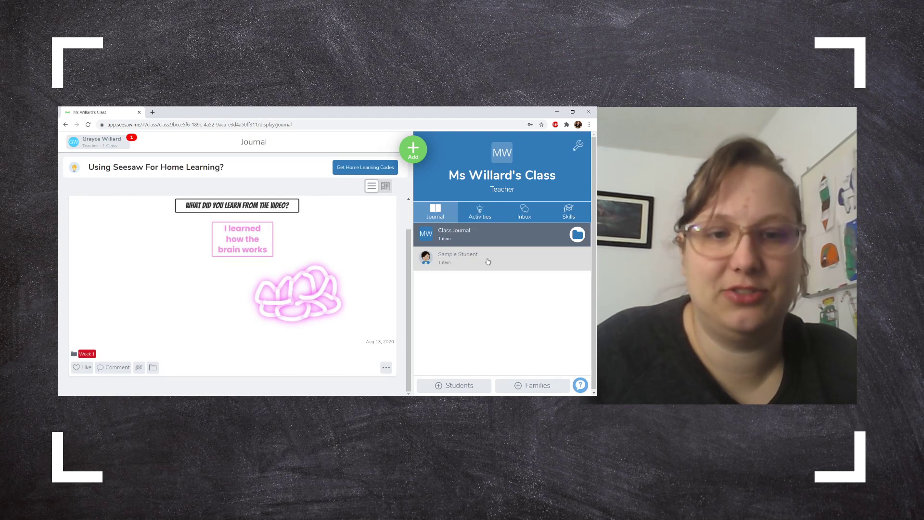
scroll(246, 257, up, 1)
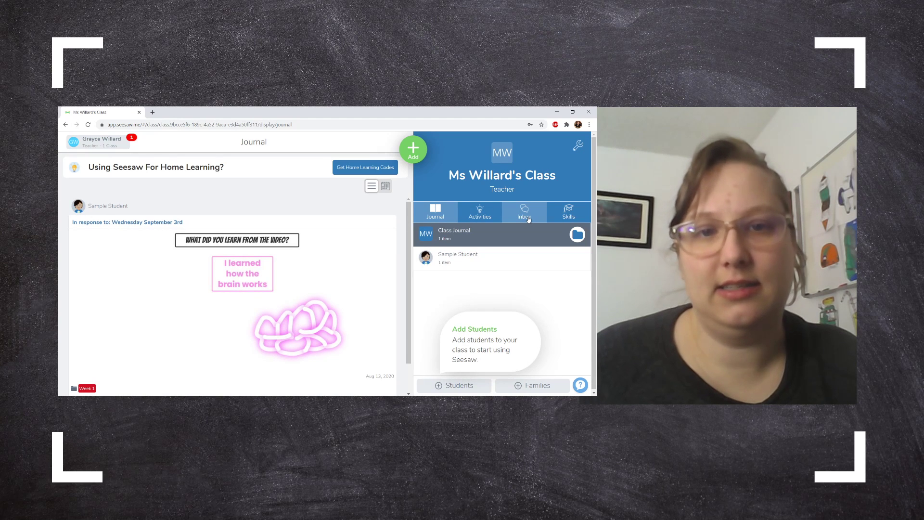
- Start a new class announcement addressed to All Students and Family Members
click(413, 149)
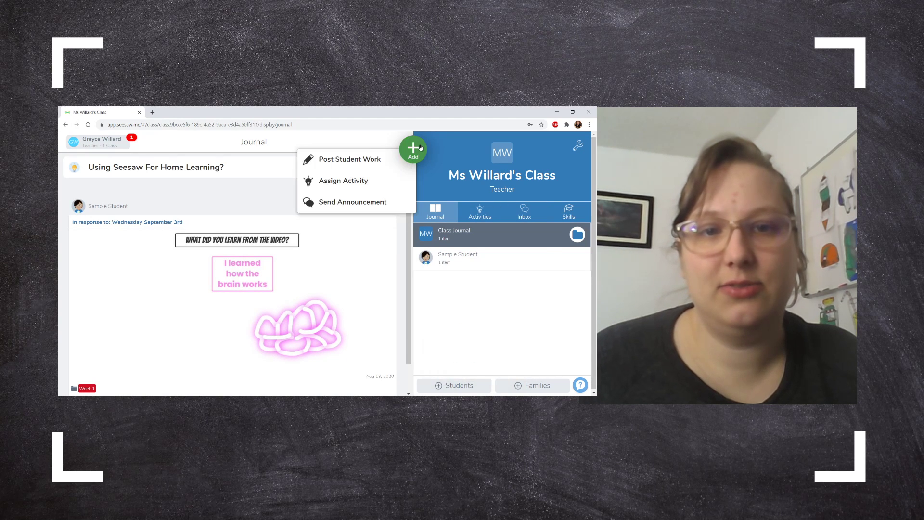
click(337, 202)
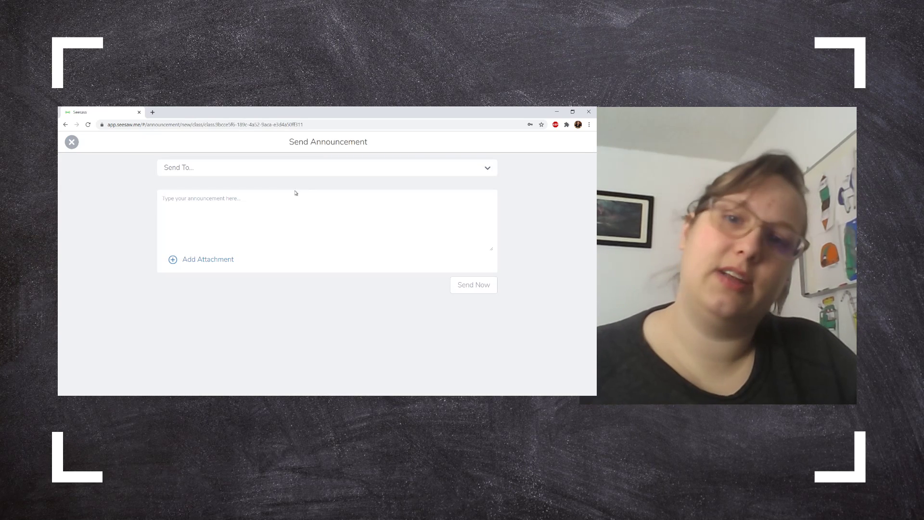
click(259, 168)
click(256, 184)
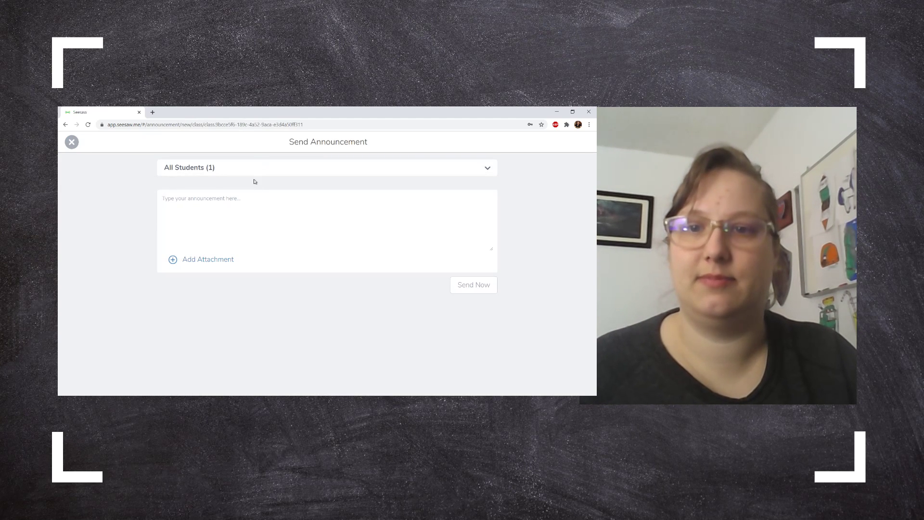
click(252, 169)
click(248, 210)
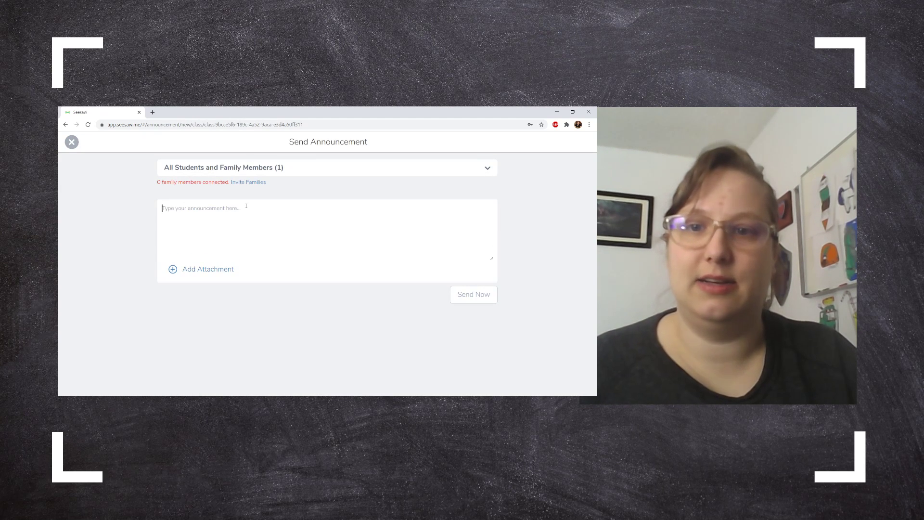
- Write the announcement message "Don't forget our class meeting today!"
text(Don't fo)
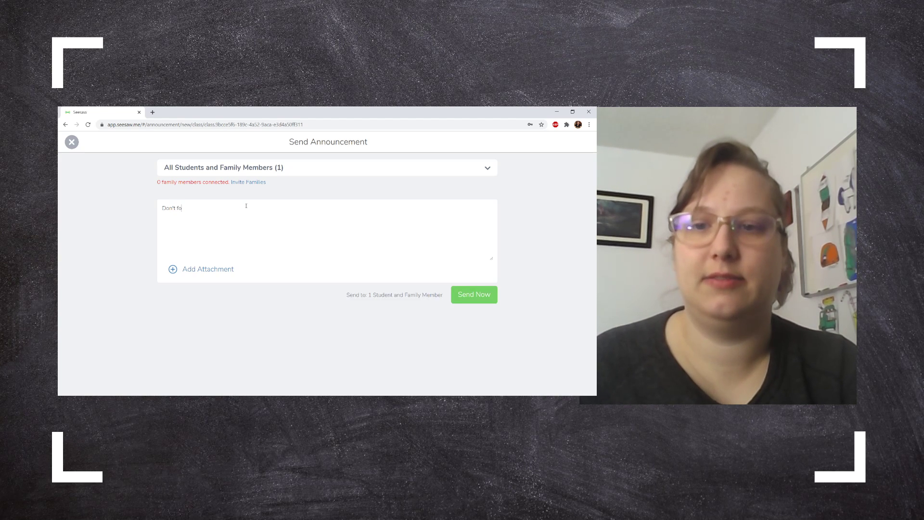
text(rget our clas)
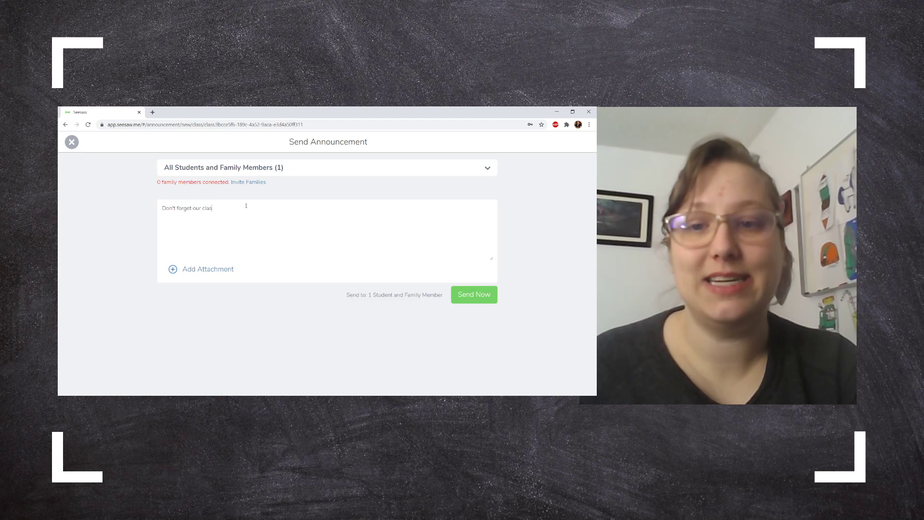
text(s meeting today)
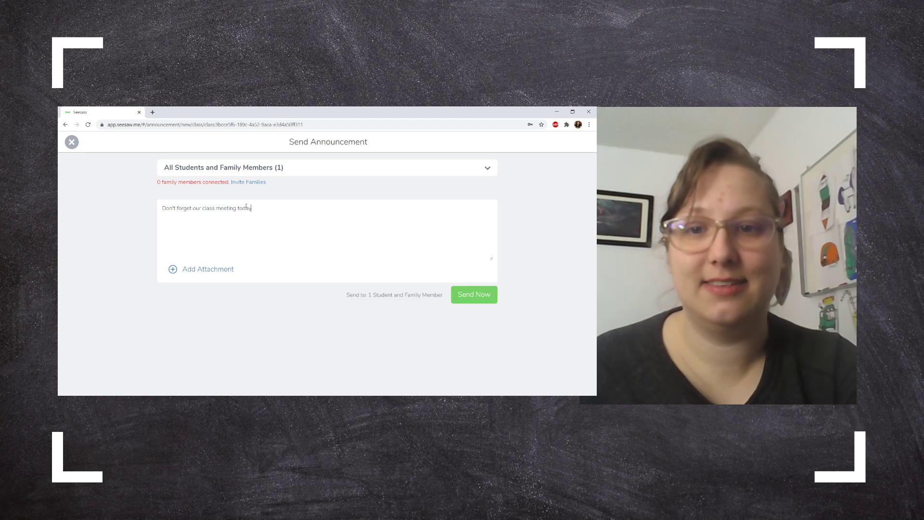
- Attach a website link to zoom.com/aajas;lfdkja;lsdkjfa;lskjf to the announcement
click(203, 269)
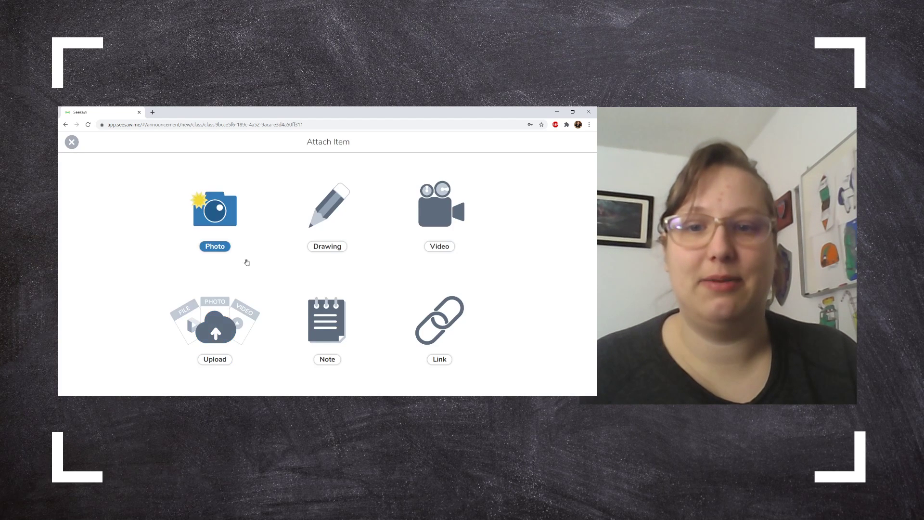
click(435, 321)
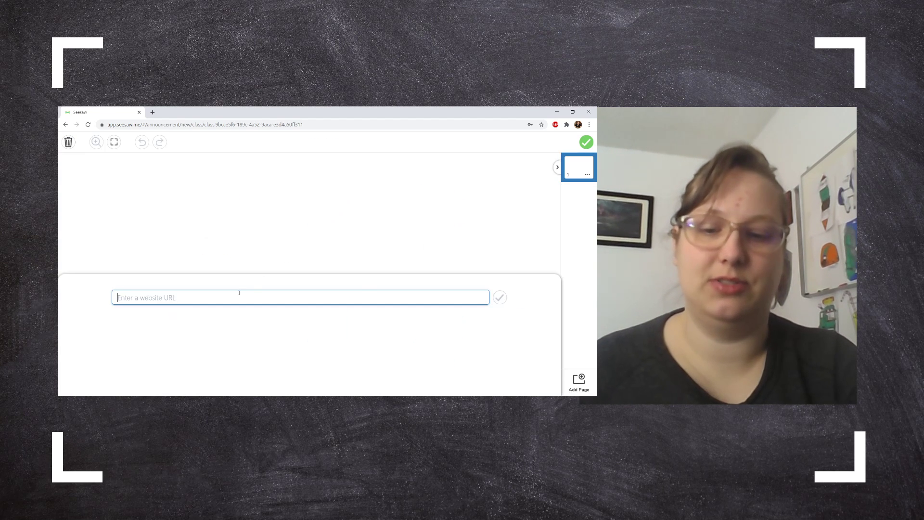
text(zoom.com/a)
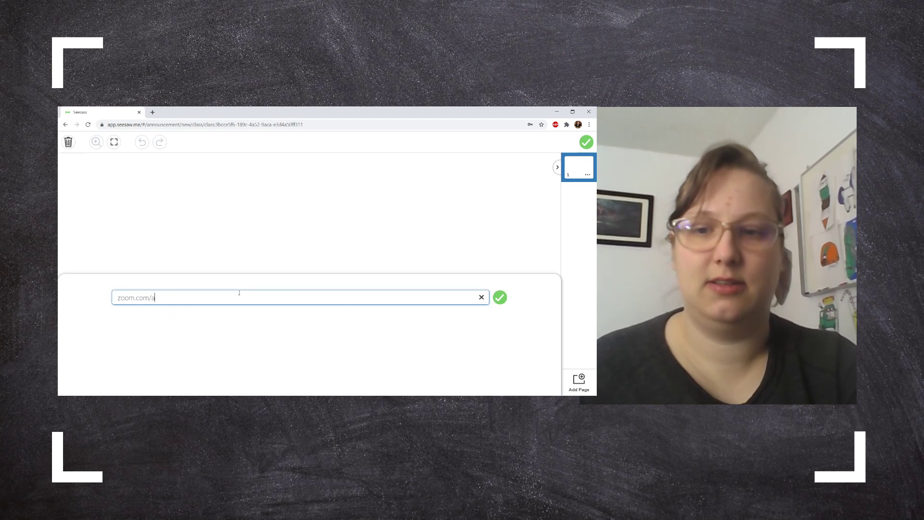
text(ajas;lfdkja;lsdkjfa;lskjf)
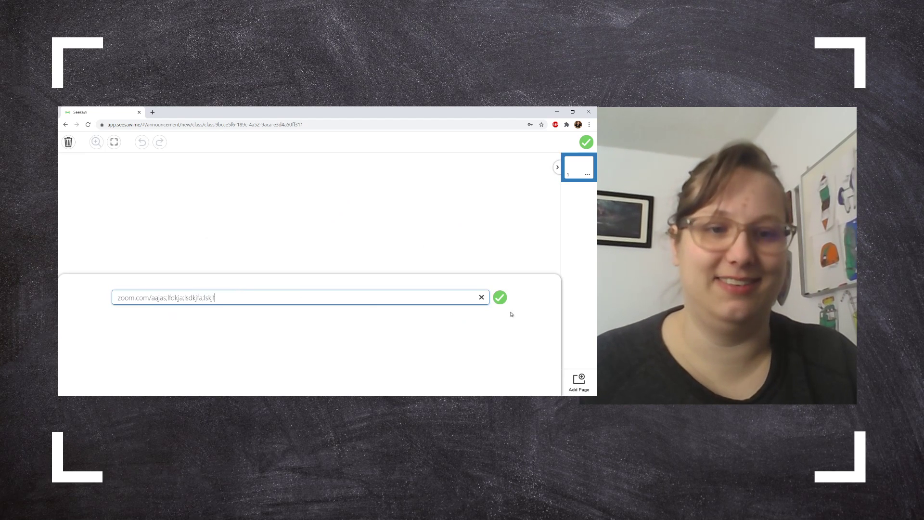
click(498, 297)
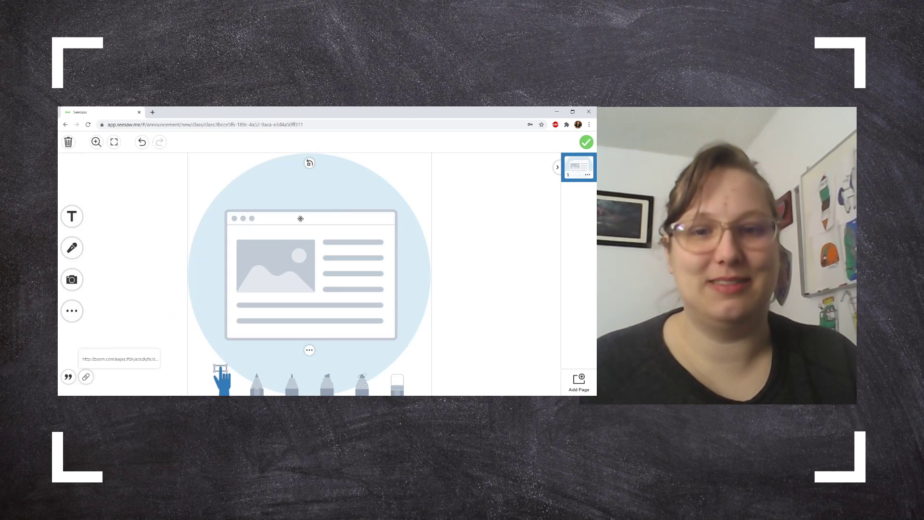
click(586, 143)
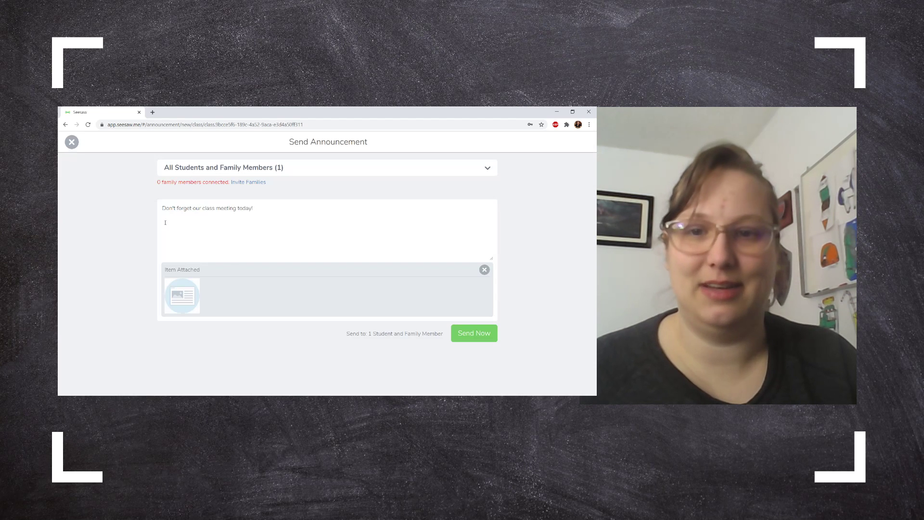
- Change the announcement's recipients to All Students and send it
click(460, 333)
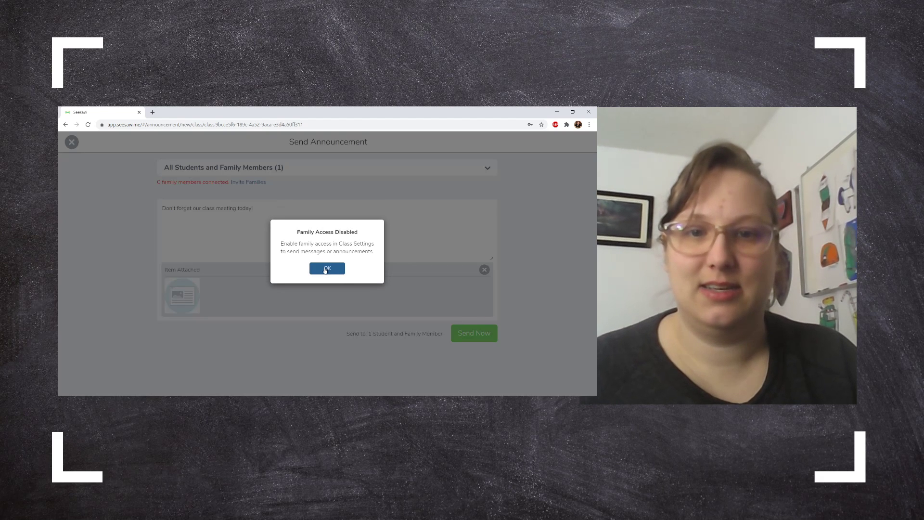
click(327, 268)
click(324, 170)
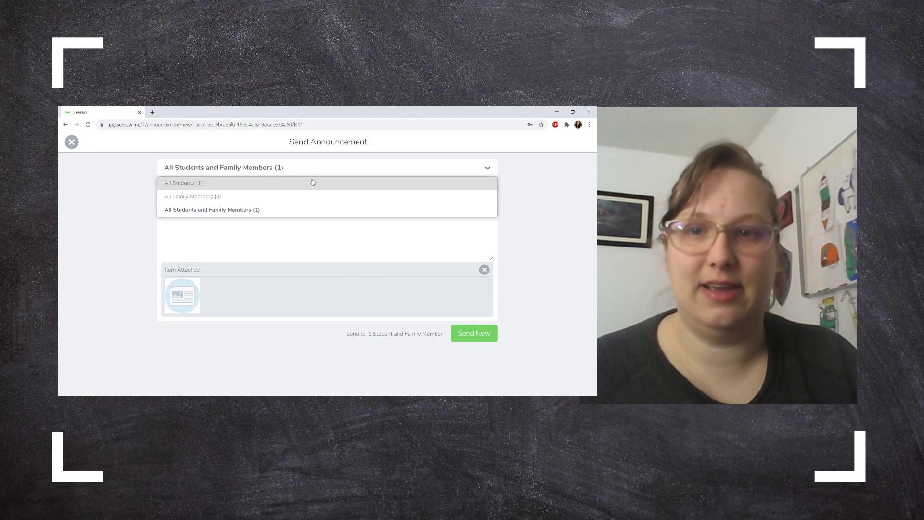
click(313, 181)
click(464, 324)
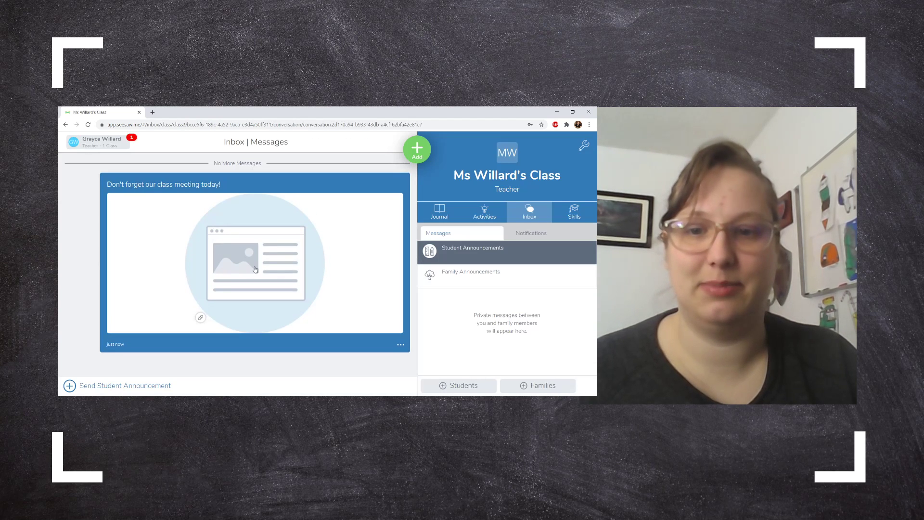
- Open the sent announcement's attachment, look at the class Skills page, and return to the class journal
click(255, 269)
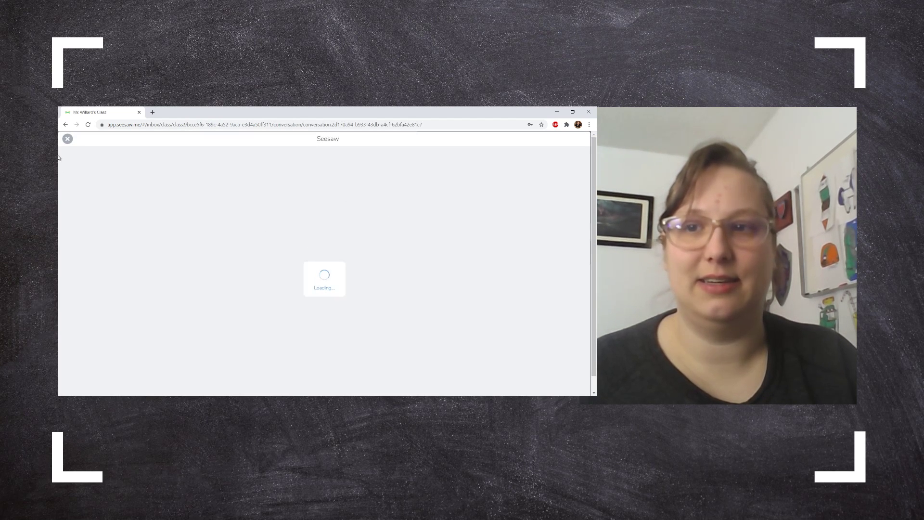
click(68, 138)
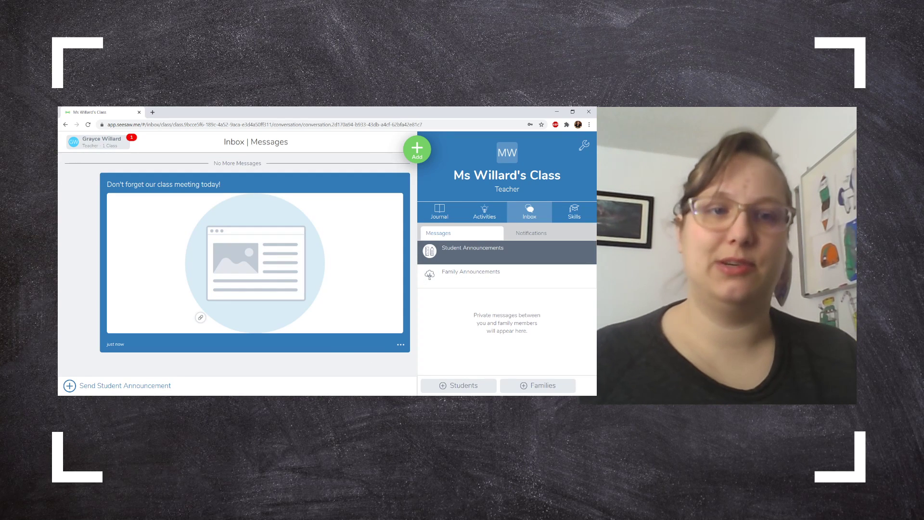
click(570, 217)
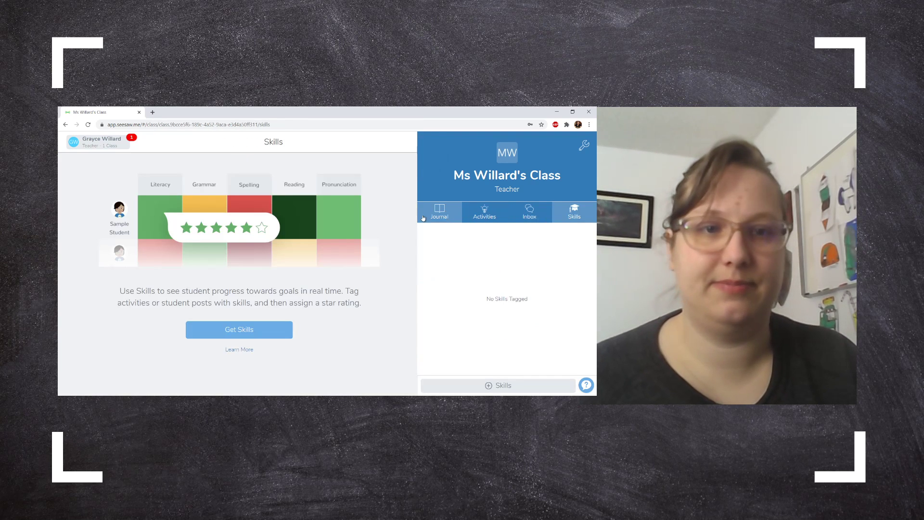
click(439, 211)
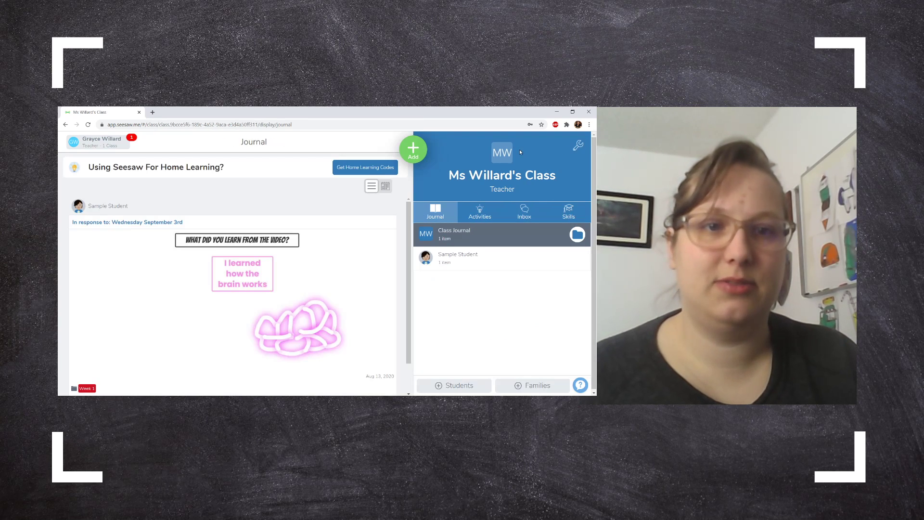
- Set the class theme to the light seafoam green and the class icon to the robot in the class settings
click(503, 154)
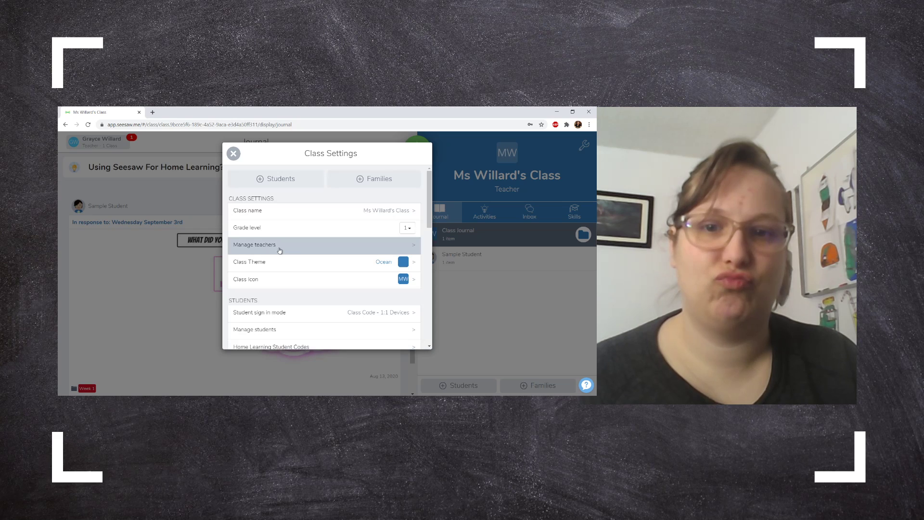
scroll(294, 241, down, 1)
click(311, 230)
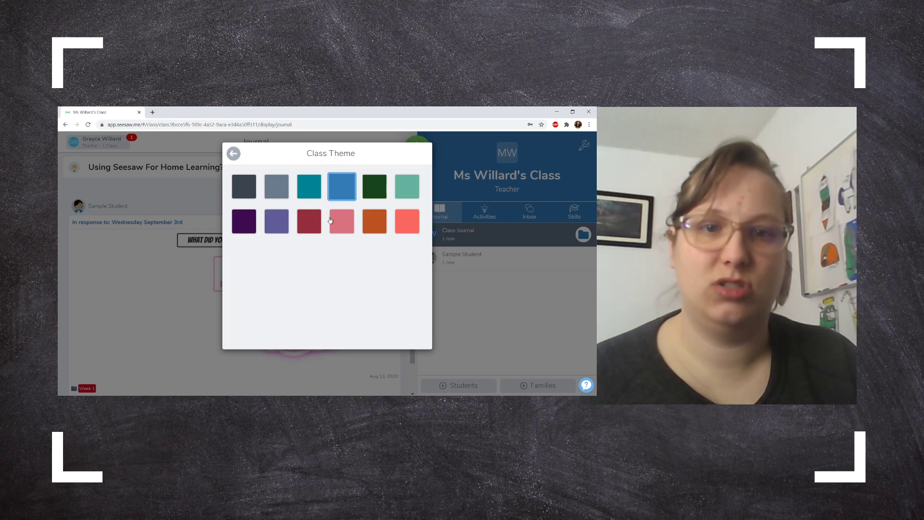
click(404, 189)
click(382, 278)
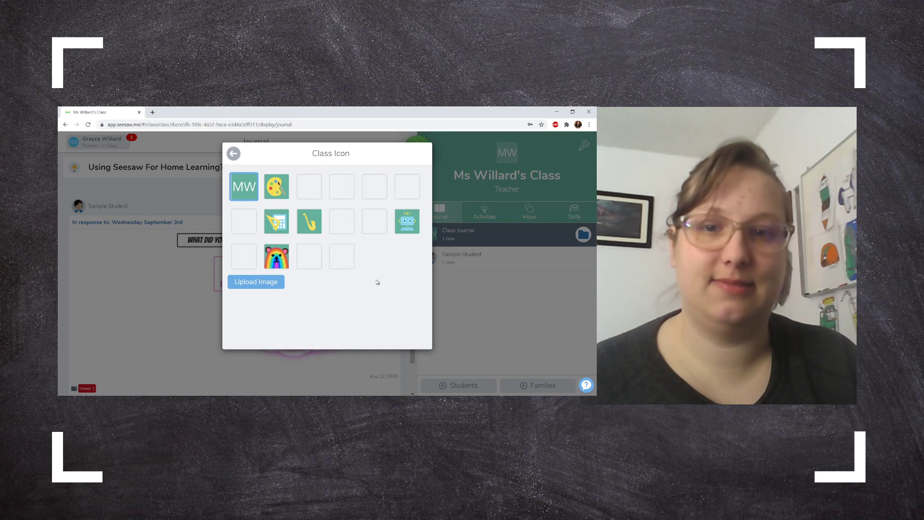
click(405, 234)
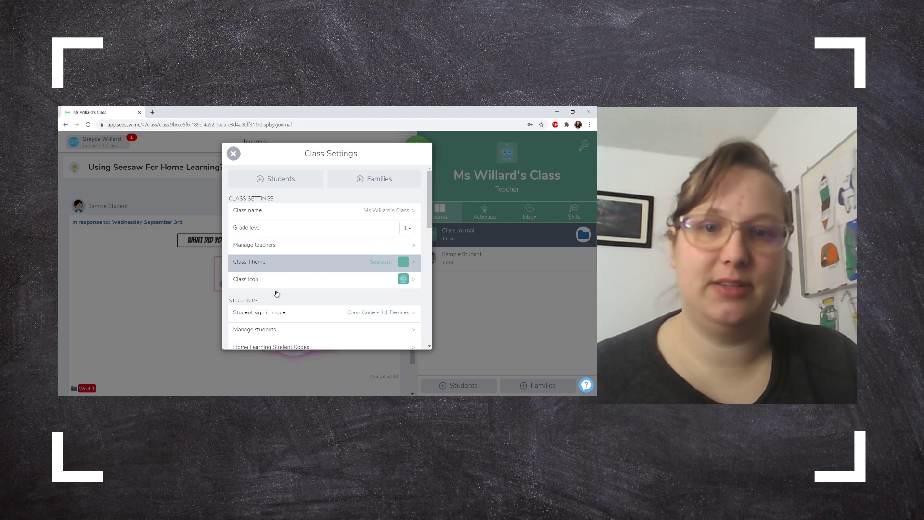
- Enable family access for the class
scroll(293, 265, down, 3)
scroll(291, 263, down, 1)
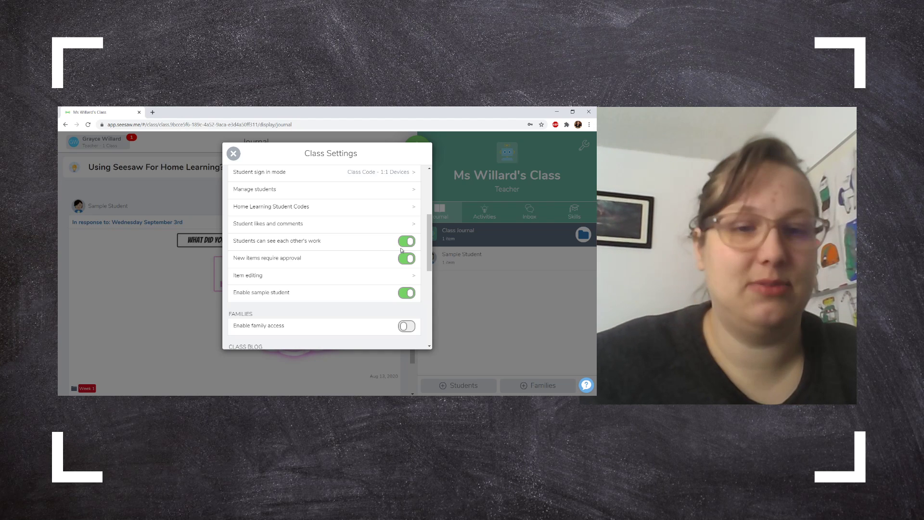
scroll(312, 276, down, 3)
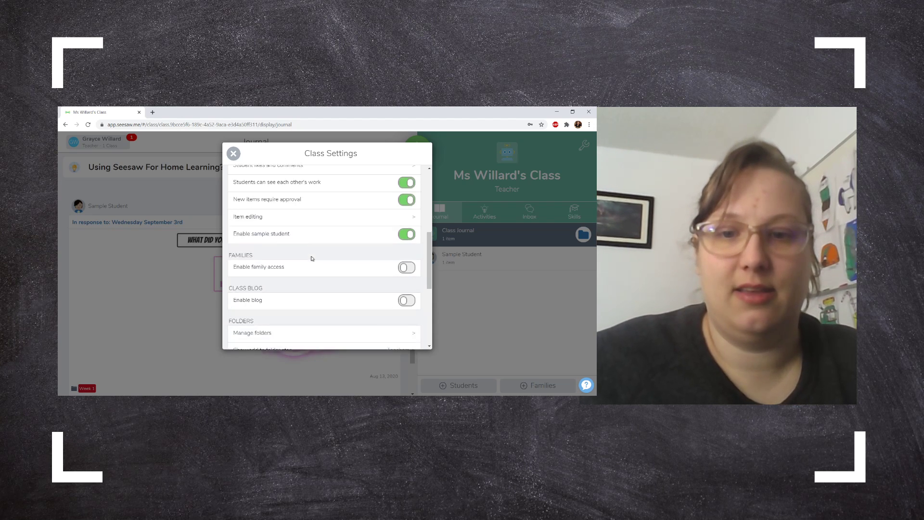
scroll(289, 251, down, 3)
scroll(289, 250, up, 2)
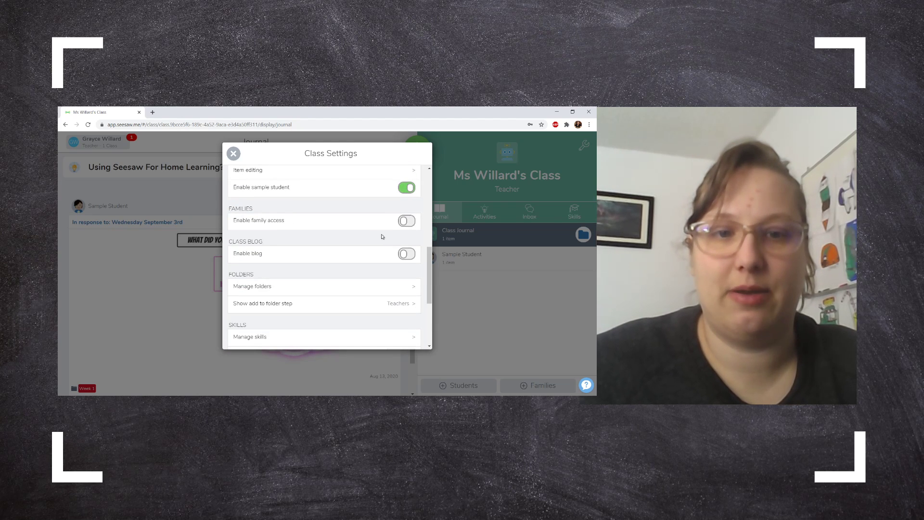
click(406, 220)
- Review the remaining class settings, including the skills management page and the skills color schemes
scroll(332, 230, down, 7)
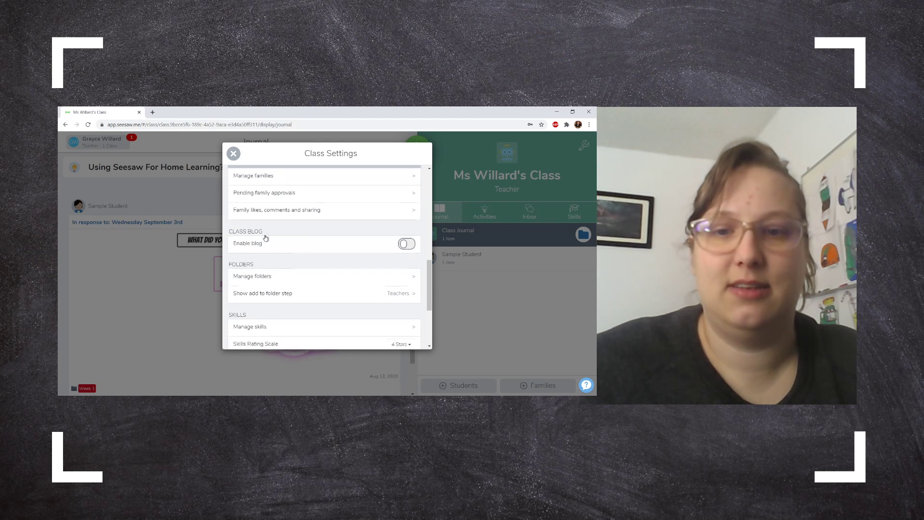
scroll(326, 230, down, 1)
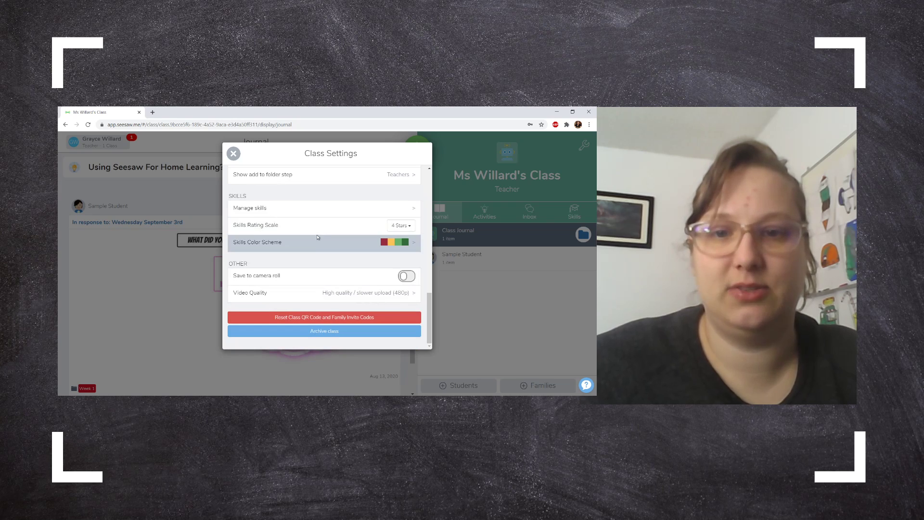
click(312, 210)
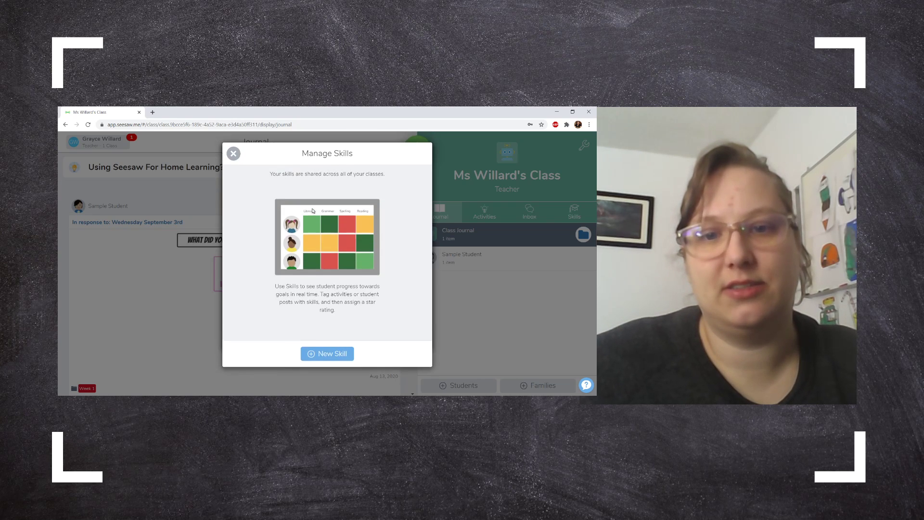
click(233, 154)
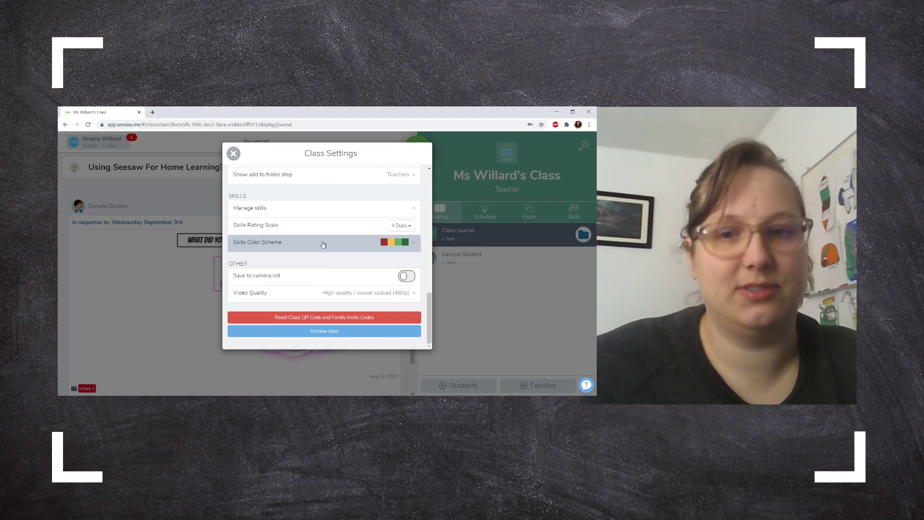
click(322, 242)
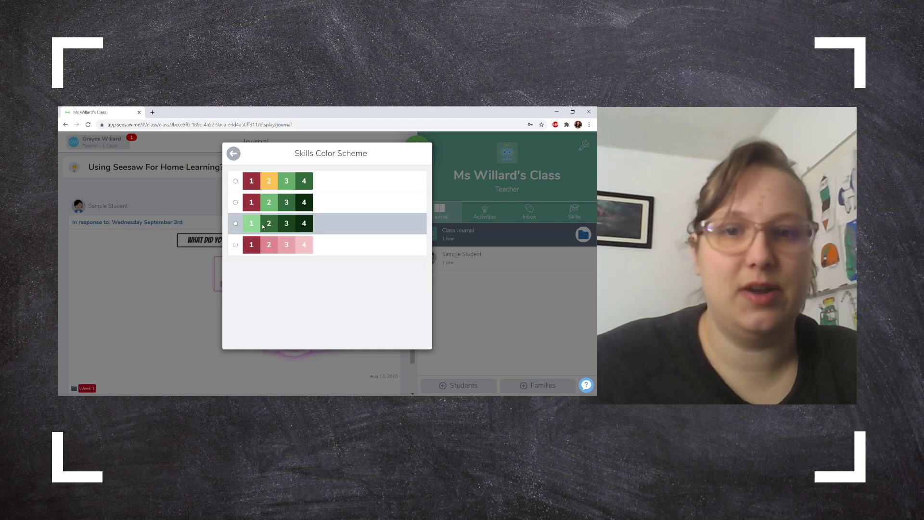
click(233, 153)
- Try to set the skills rating scale to 6 Stars, then close the class settings
scroll(329, 267, down, 3)
scroll(327, 260, down, 6)
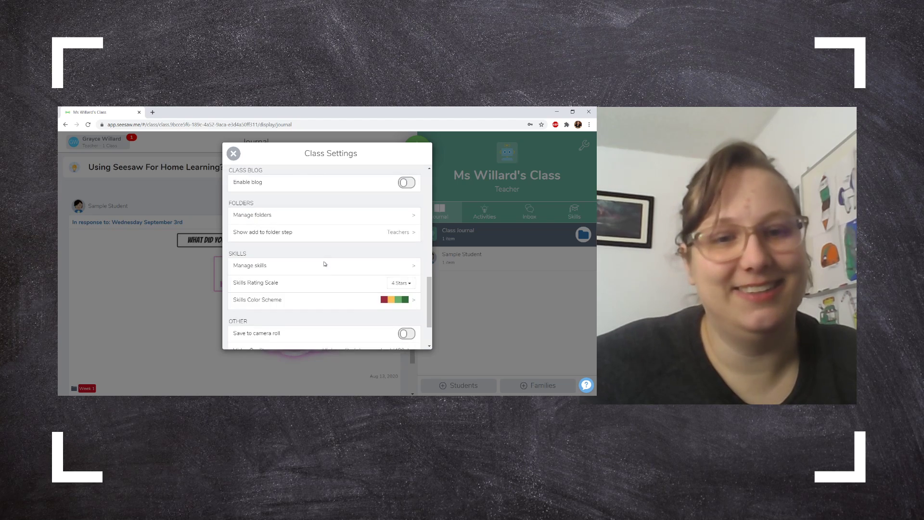
click(401, 248)
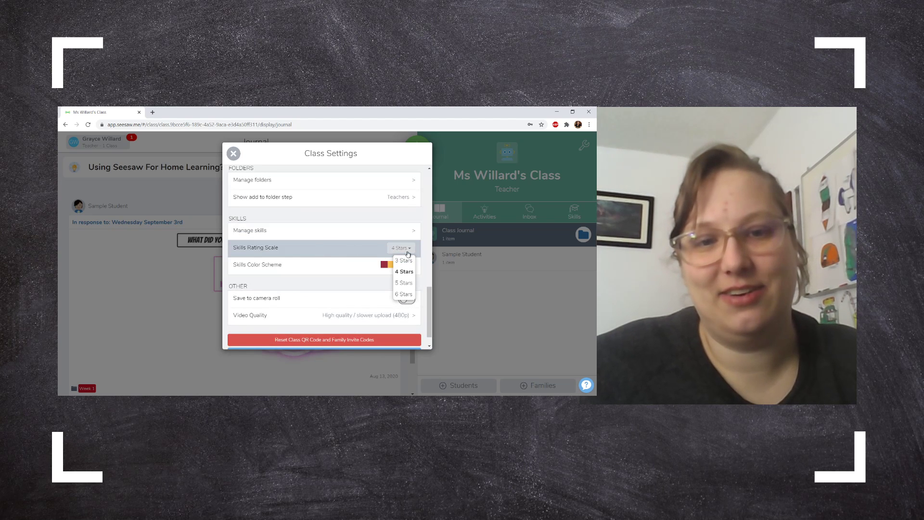
click(406, 295)
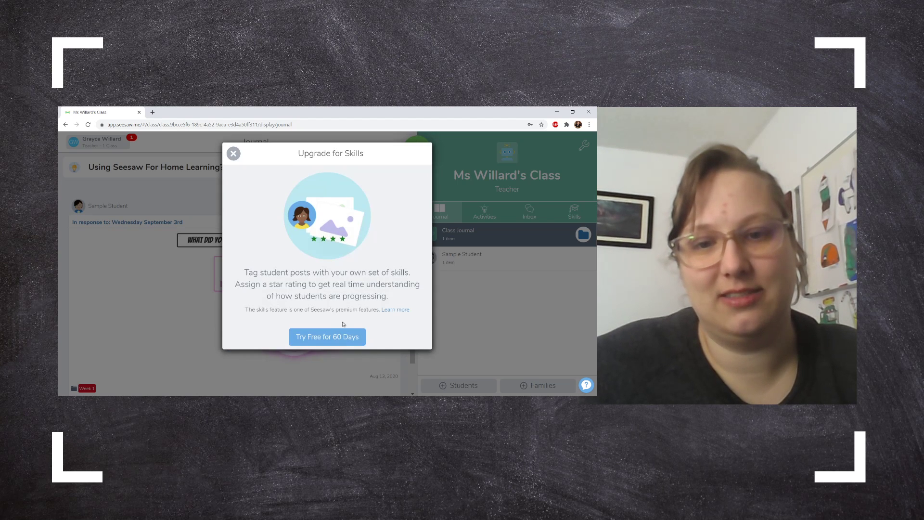
click(233, 153)
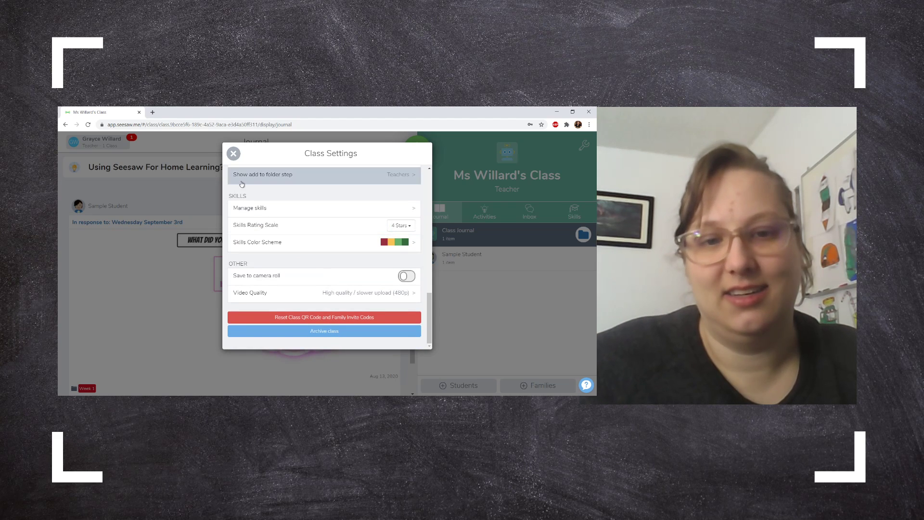
click(233, 153)
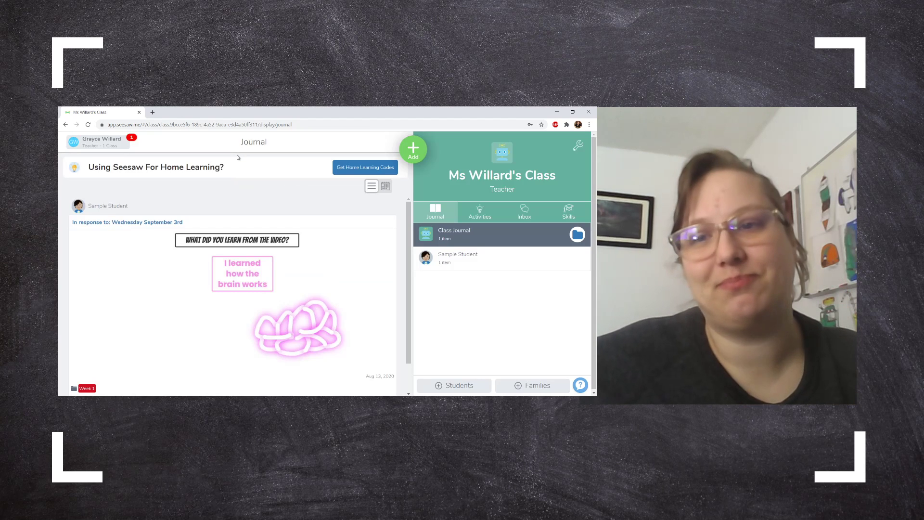
- Examine the sample student's Wednesday September 3rd response in the class journal and its available item actions
scroll(204, 235, down, 1)
scroll(219, 279, up, 1)
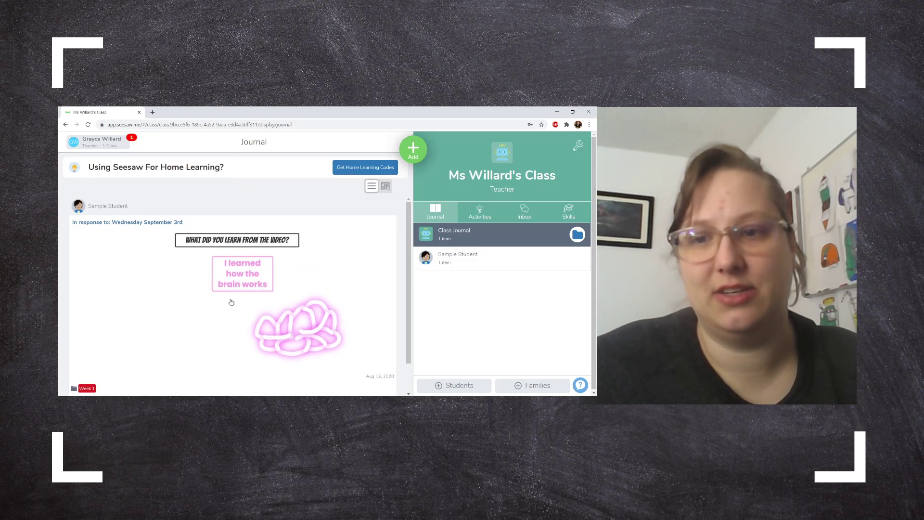
scroll(217, 303, down, 1)
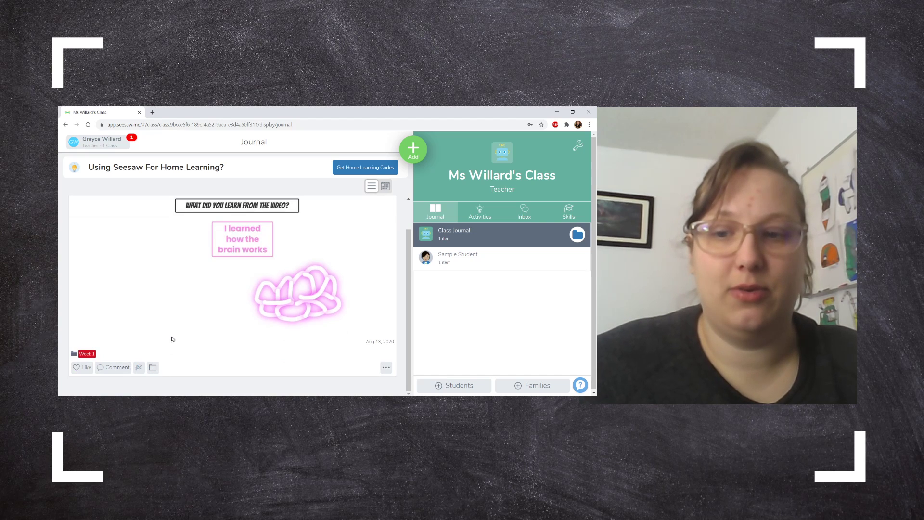
scroll(173, 332, down, 1)
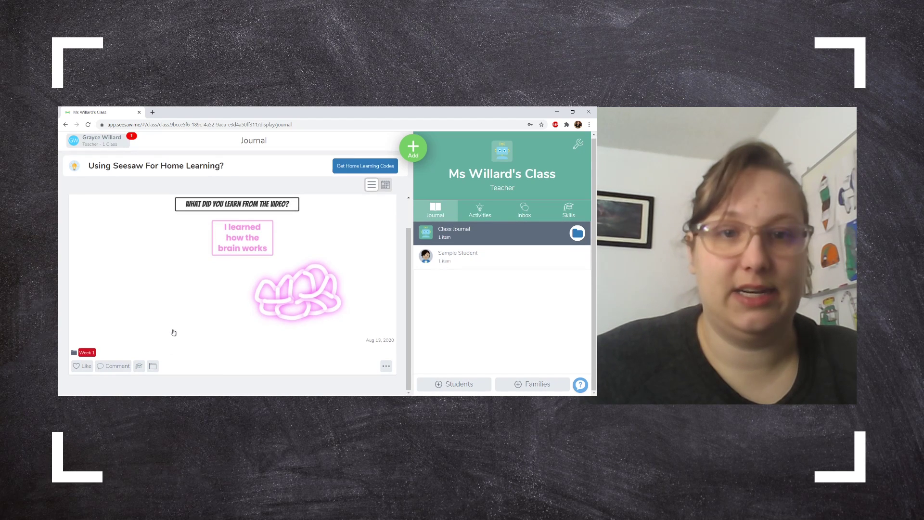
click(387, 366)
click(398, 334)
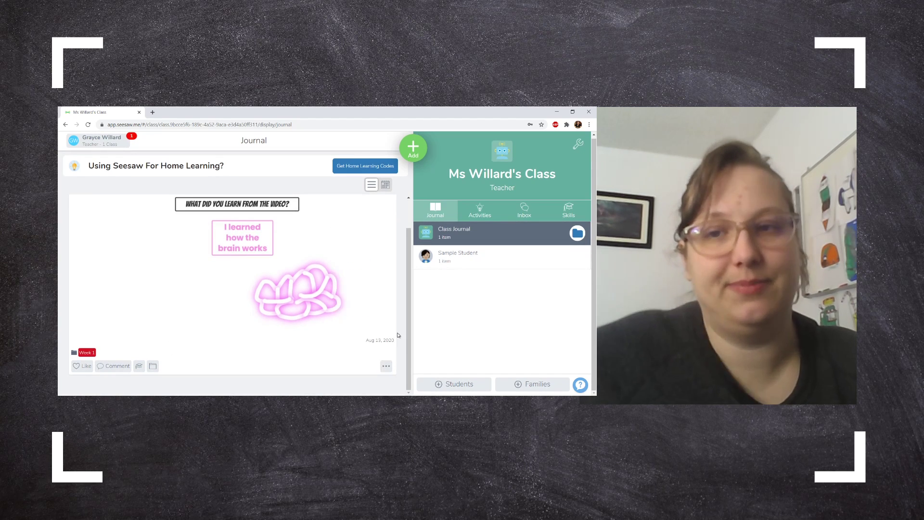
scroll(398, 334, up, 1)
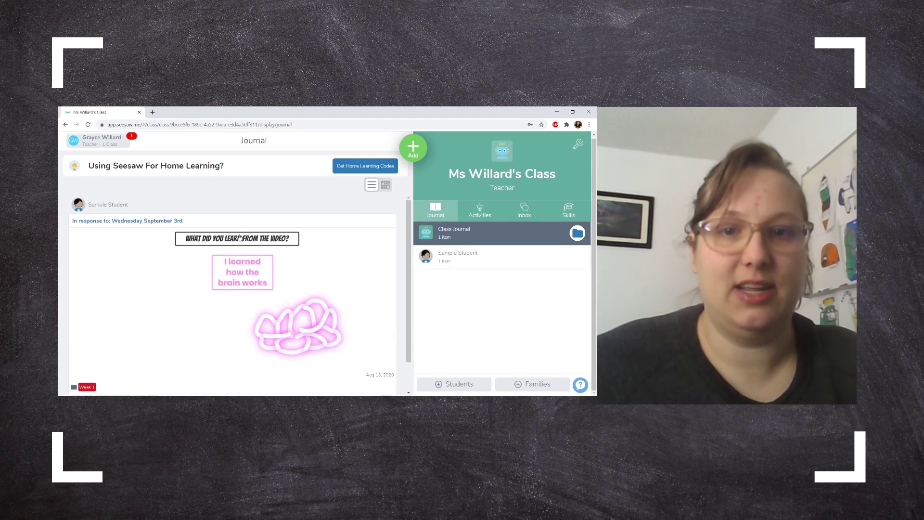
- Switch the class journal to the calendar view and look over August 2020
click(386, 185)
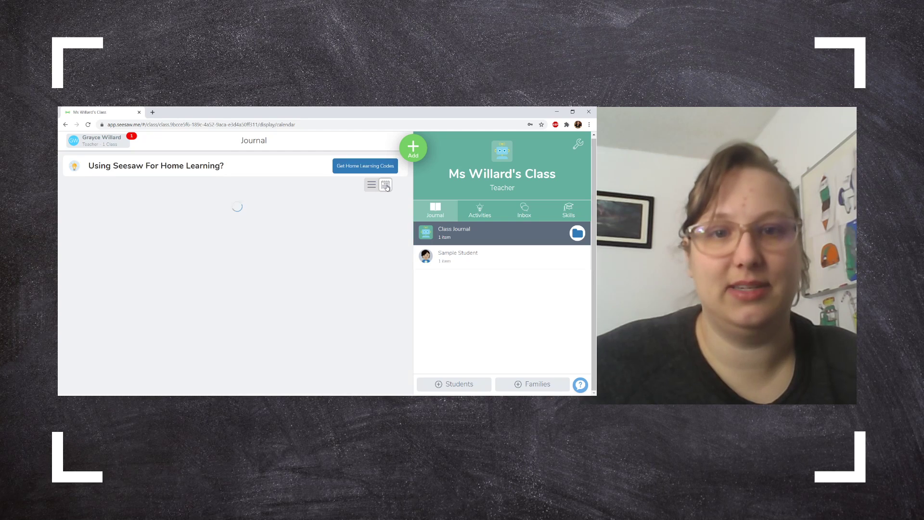
scroll(208, 268, down, 2)
scroll(209, 268, up, 1)
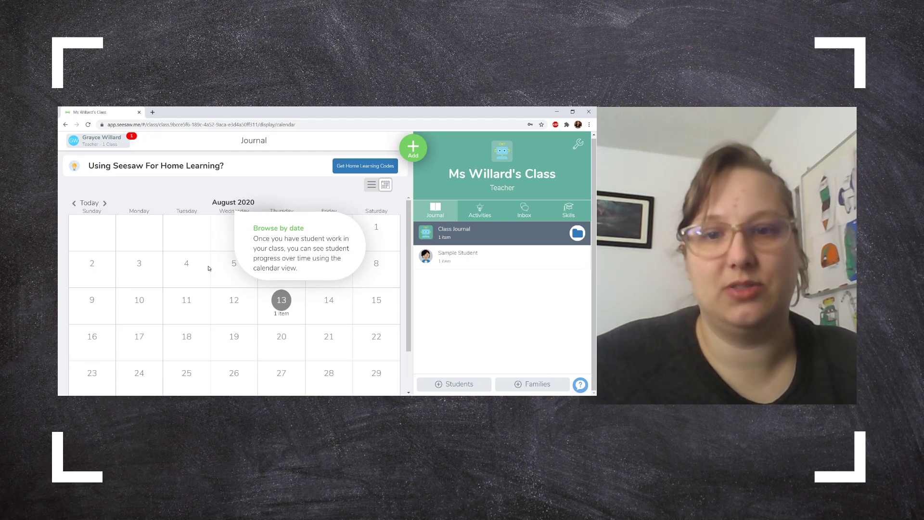
scroll(207, 291, down, 1)
scroll(206, 292, up, 1)
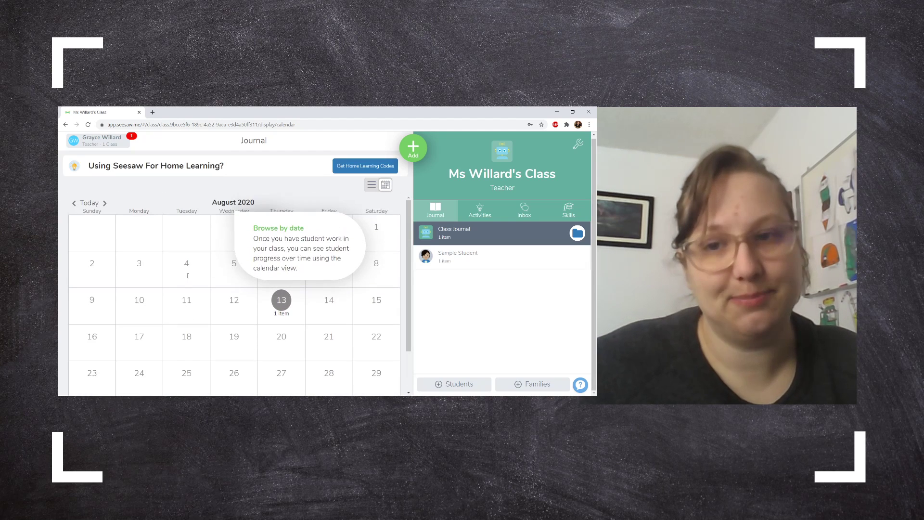